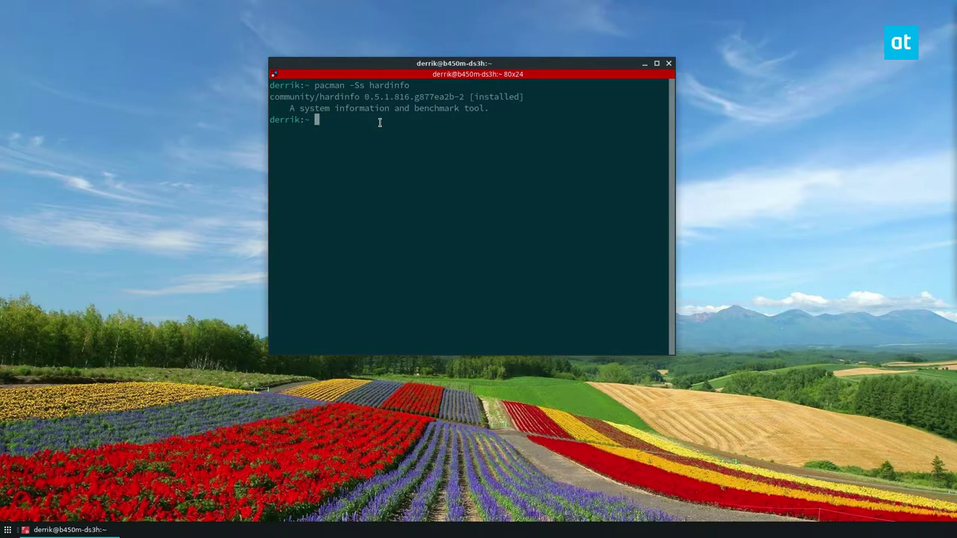
Look over the hardinfo install commands, then search 'hardinfo' in the launcher and run it.
mouse_move(416, 80)
left_mouse_down()
mouse_move(369, 85)
mouse_move(412, 85)
left_mouse_up()
left_click_drag(316, 98, 270, 97)
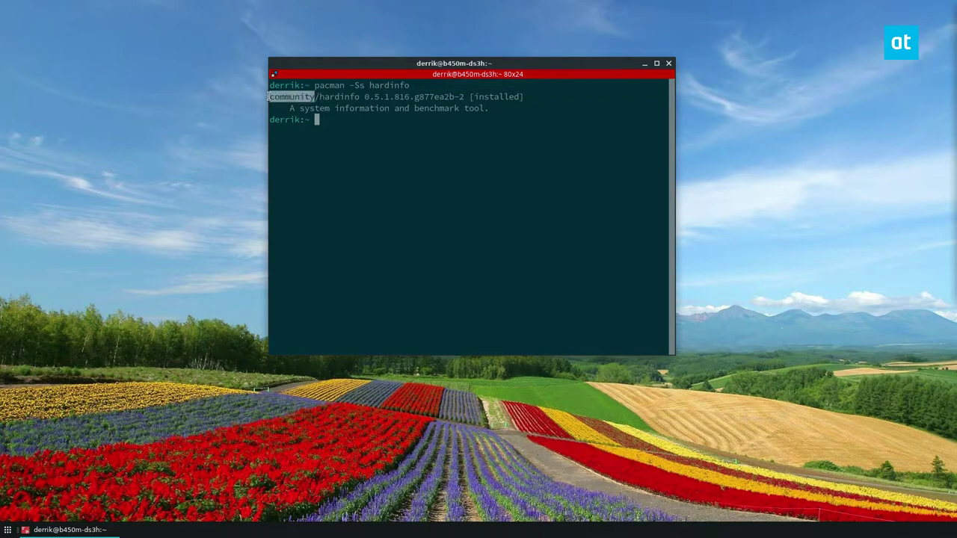
left_click(410, 148)
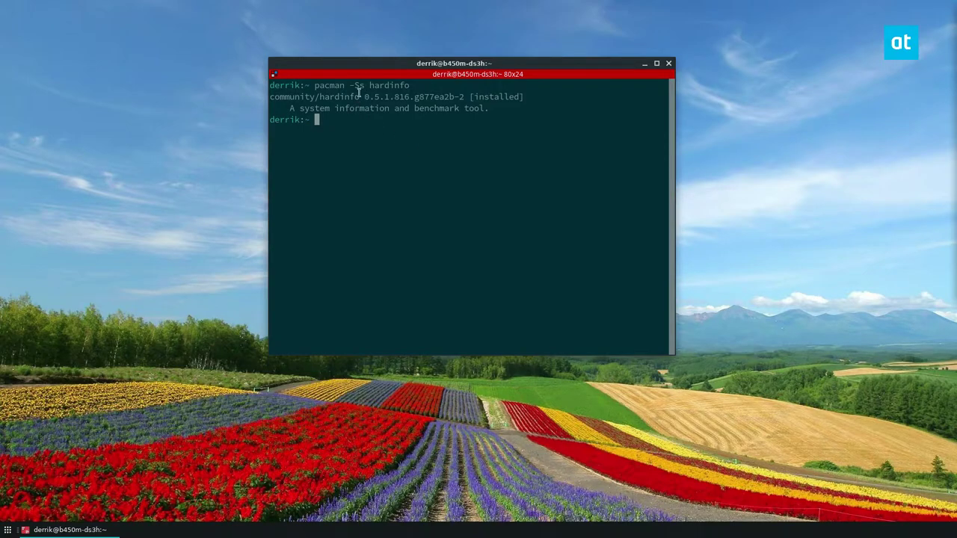
left_click_drag(359, 90, 329, 97)
left_click(323, 99)
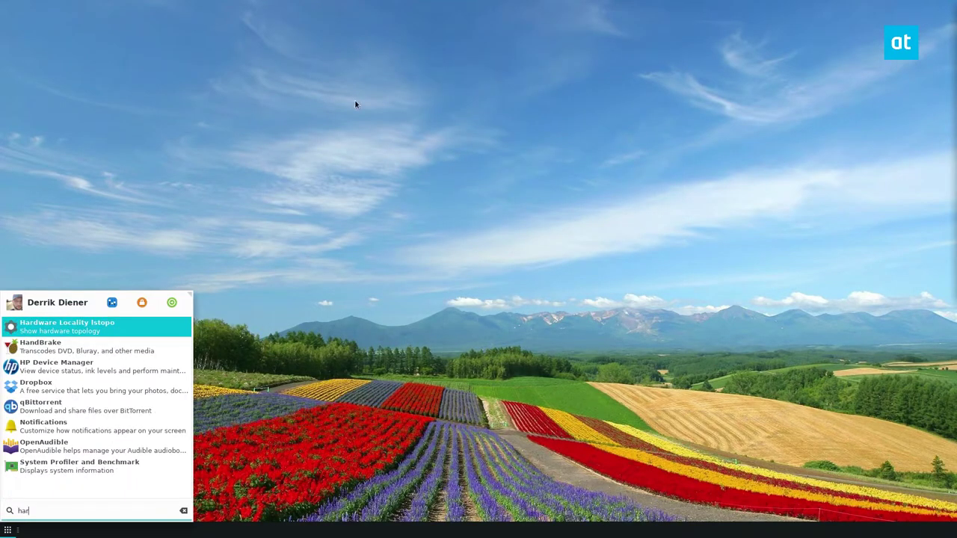
type("dinfo")
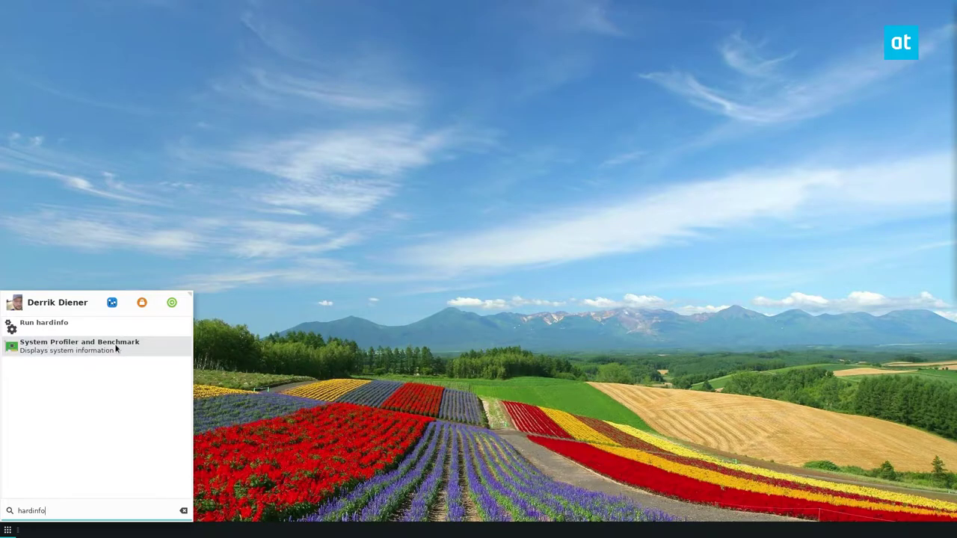
left_click(38, 324)
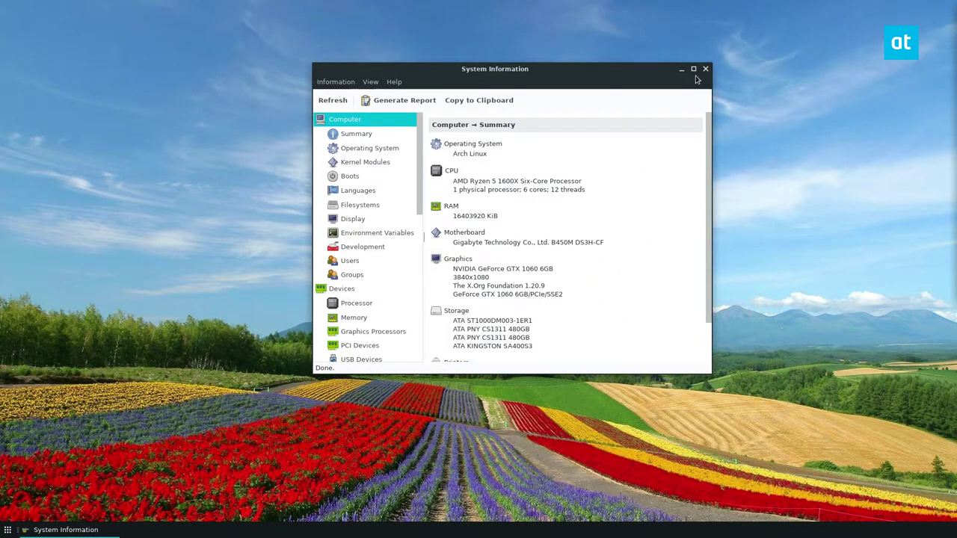
Maximize the System Information window and open the detailed Computer Summary page.
left_click(694, 66)
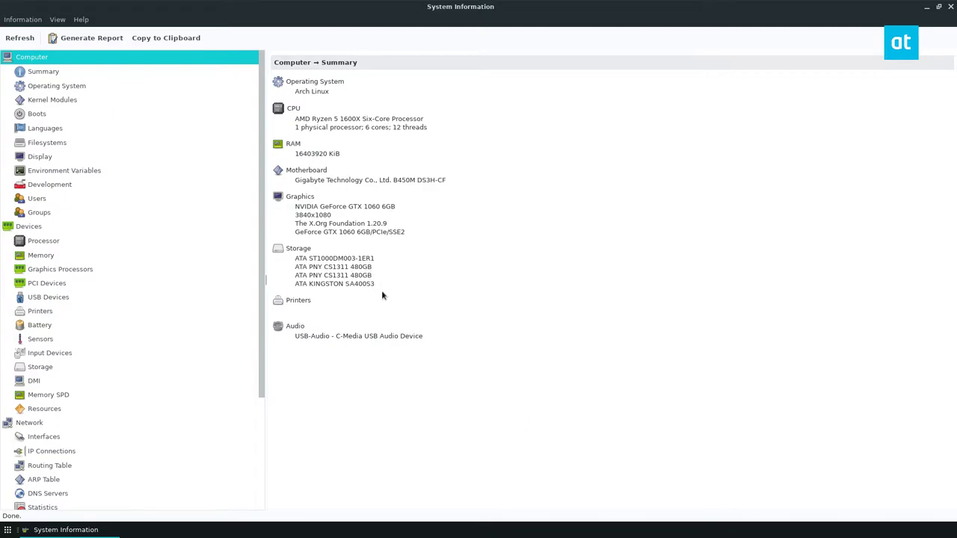
left_click(43, 72)
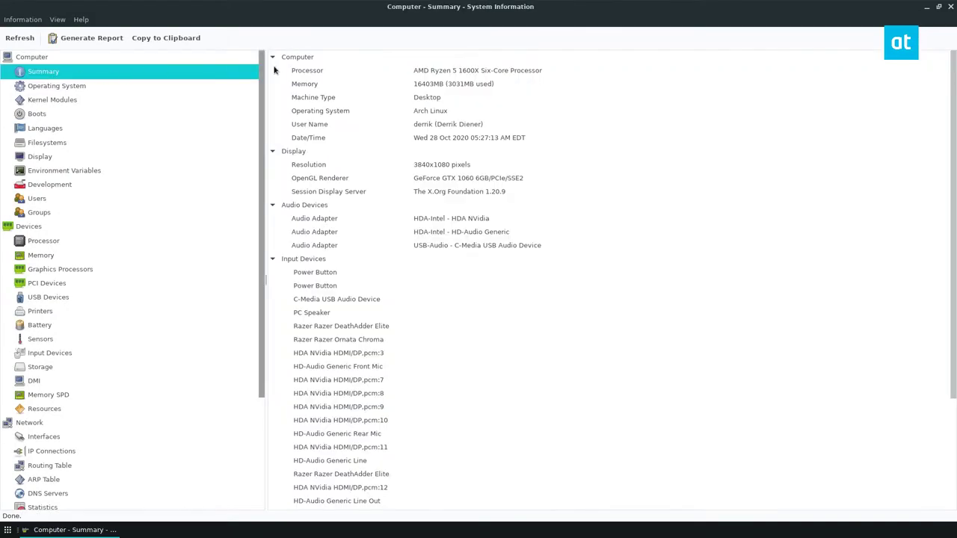
Skim the Summary, view the Operating System details (Linux 5.9.1, Arch Linux), then expand Devices.
scroll(472, 248, "down", 4)
scroll(447, 235, "up", 4)
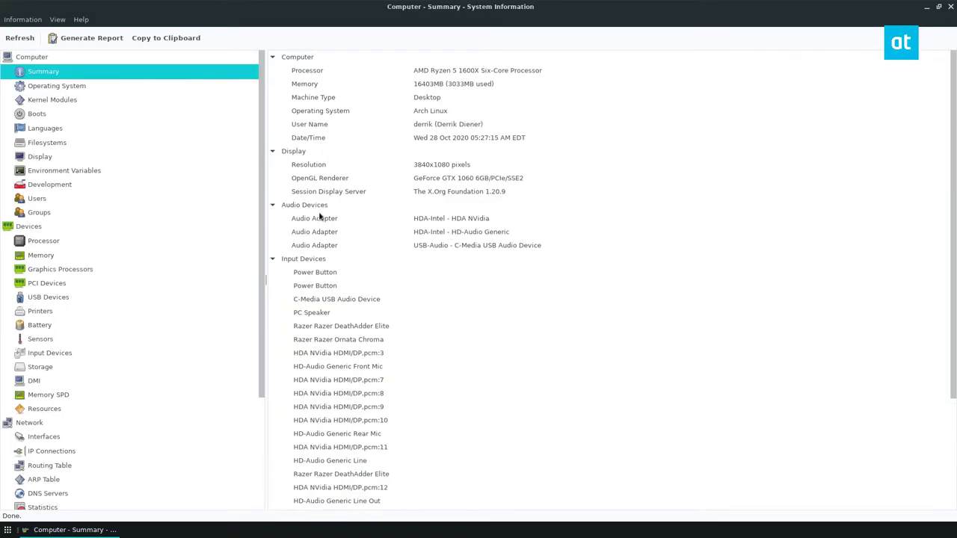
scroll(349, 134, "down", 4)
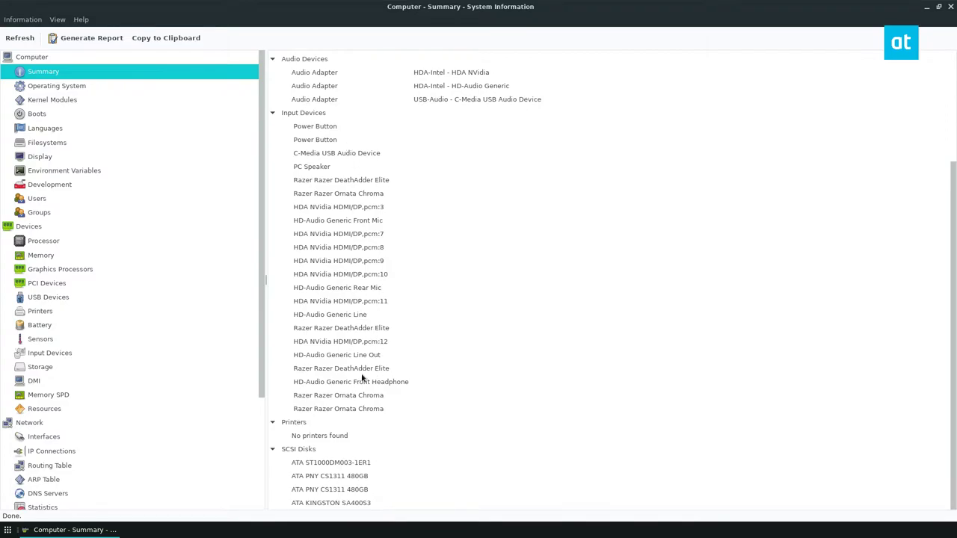
scroll(366, 379, "up", 4)
left_click(62, 88)
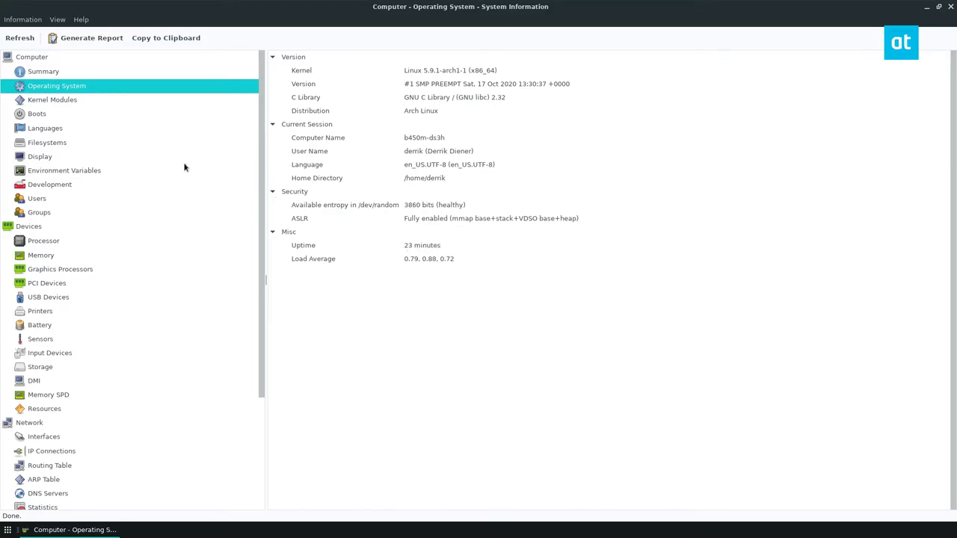
scroll(95, 171, "down", 3)
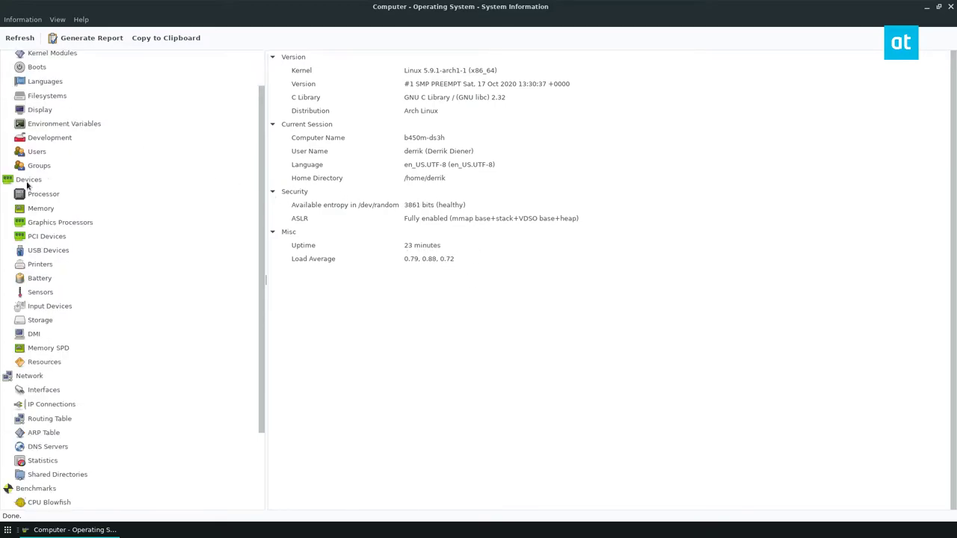
left_click(30, 183)
Show the Processor page and inspect logical processors 1, 4, 7, 10 and 11.
left_click(43, 196)
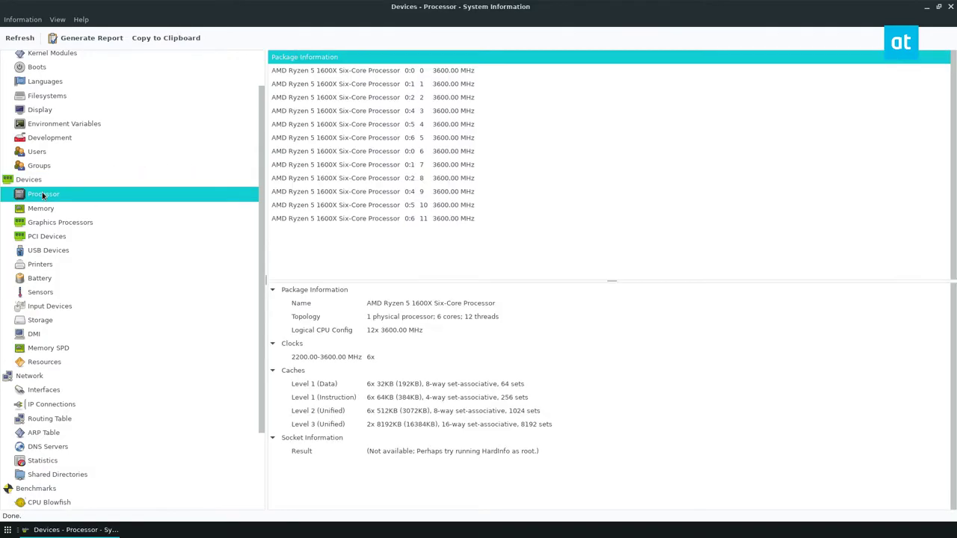
left_click(410, 71)
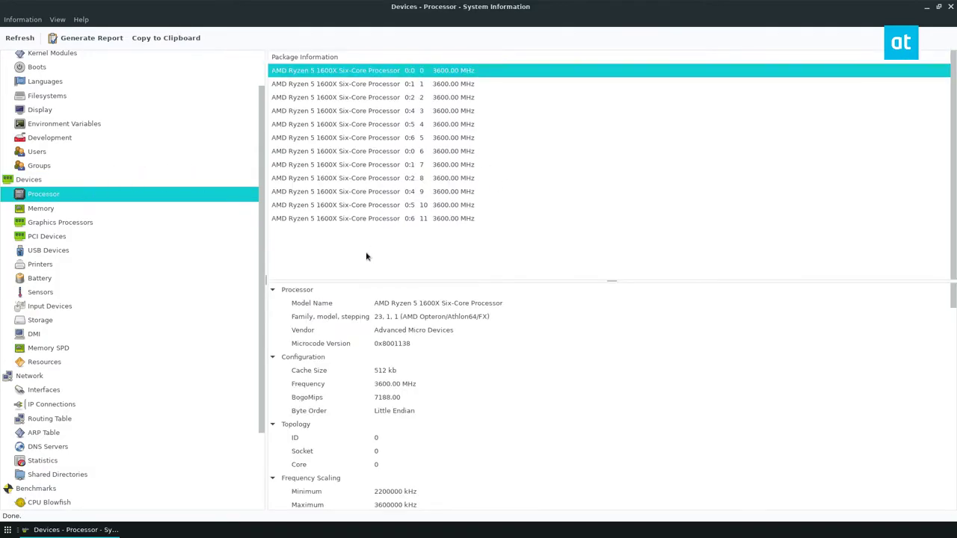
left_click(361, 85)
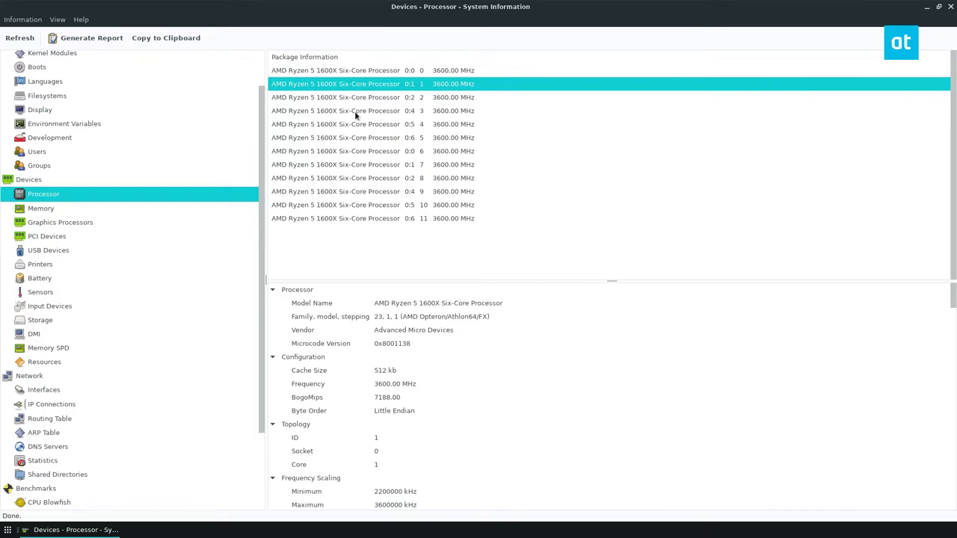
left_click(350, 217)
left_click(347, 204)
left_click(352, 165)
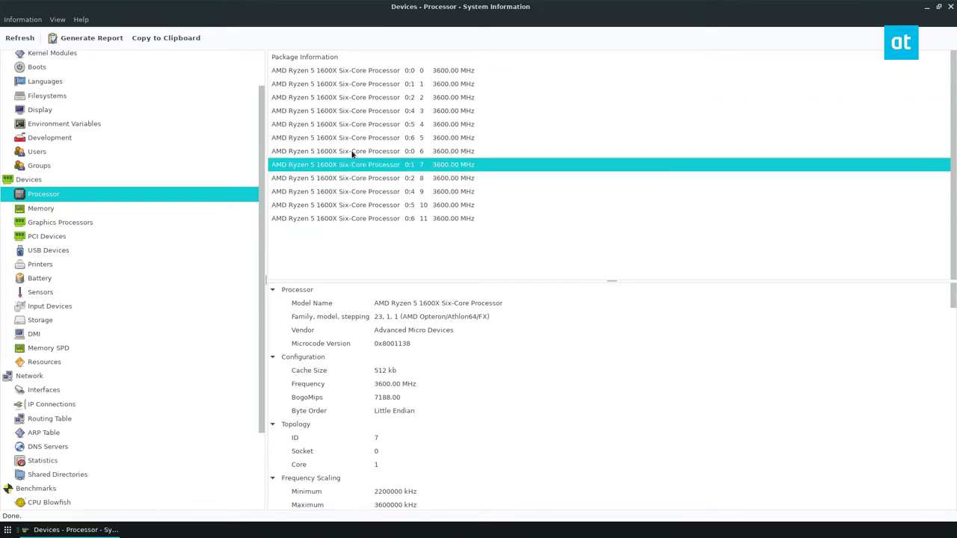
left_click(349, 127)
Show the Memory page and inspect the SwapCached and MemAvailable entries.
left_click(55, 210)
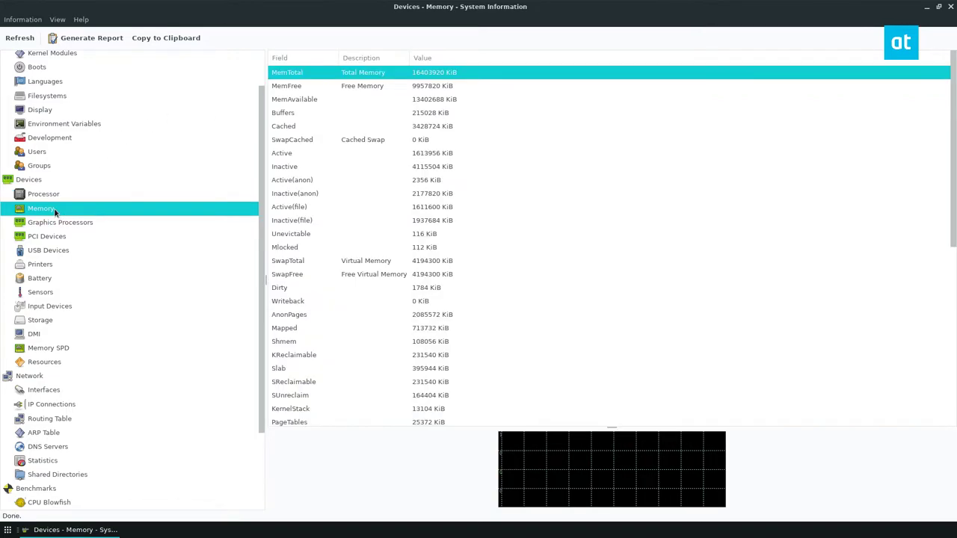
scroll(542, 418, "down", 1)
scroll(393, 288, "down", 3)
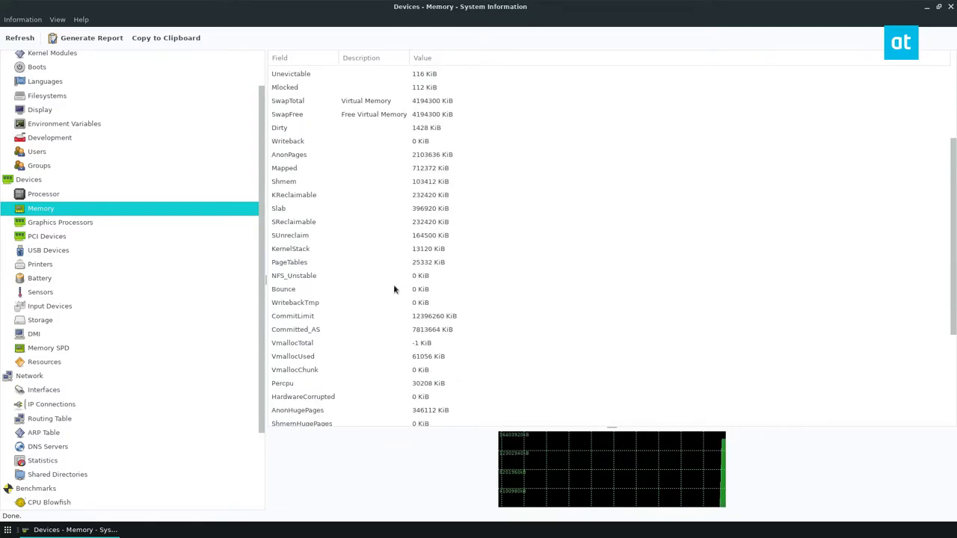
scroll(394, 283, "up", 3)
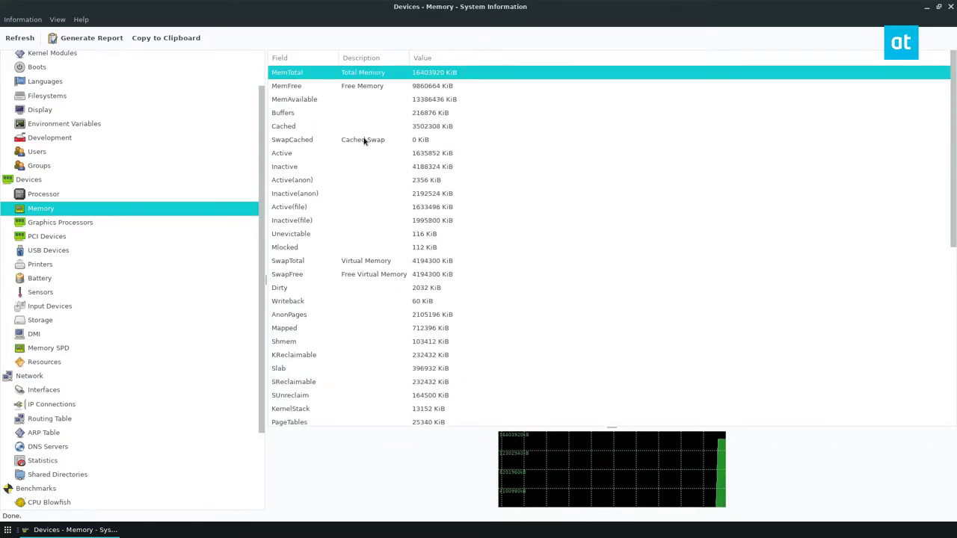
left_click(365, 139)
left_click(368, 104)
View the GTX 1060 graphics card details, then list the PCI devices.
left_click(87, 224)
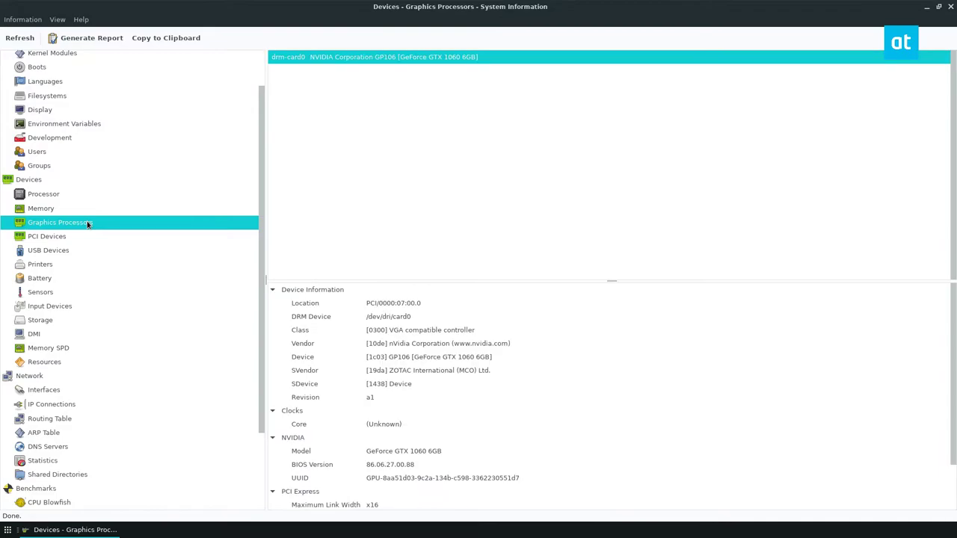
scroll(491, 367, "down", 1)
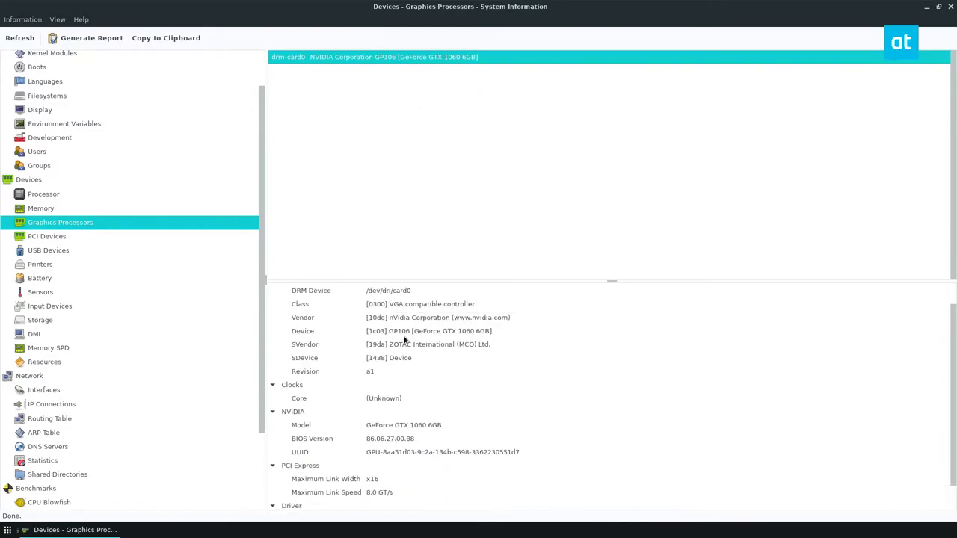
left_click(57, 238)
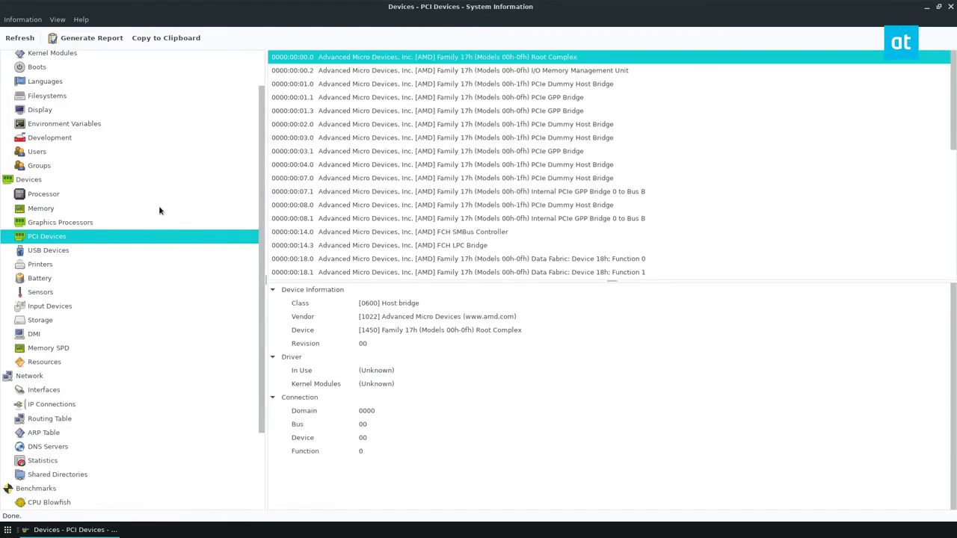
List USB devices and inspect the Razer, root hub, C-Media, Microsoft and TP-Link entries.
left_click(60, 251)
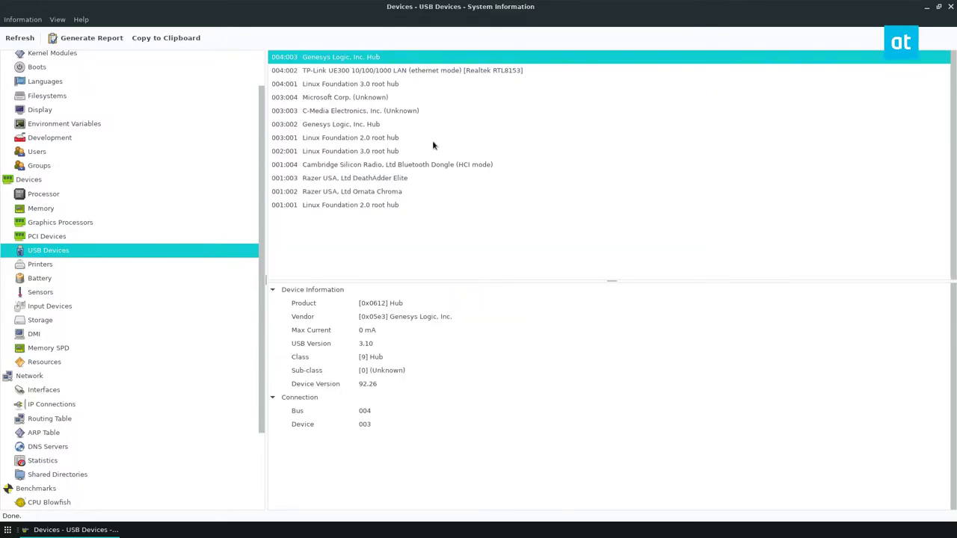
left_click(367, 178)
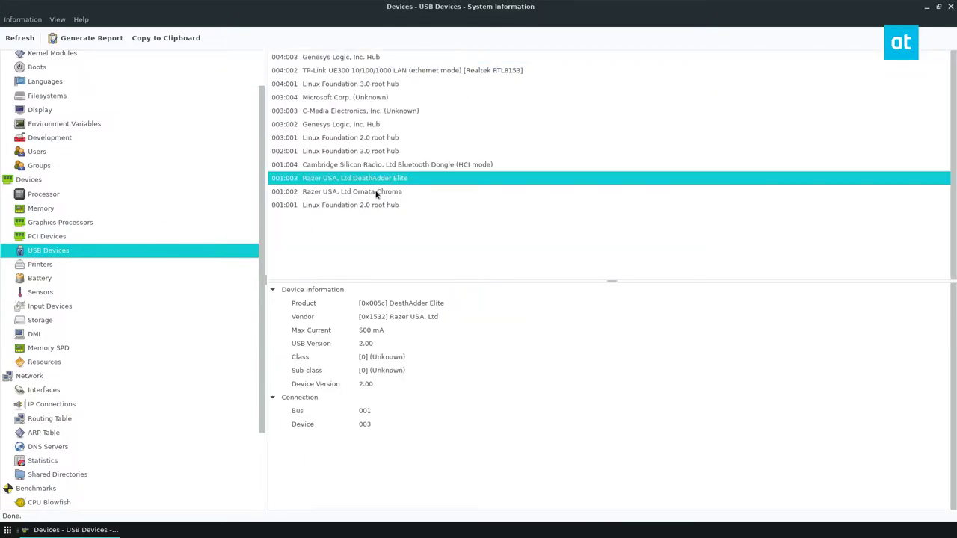
left_click(374, 192)
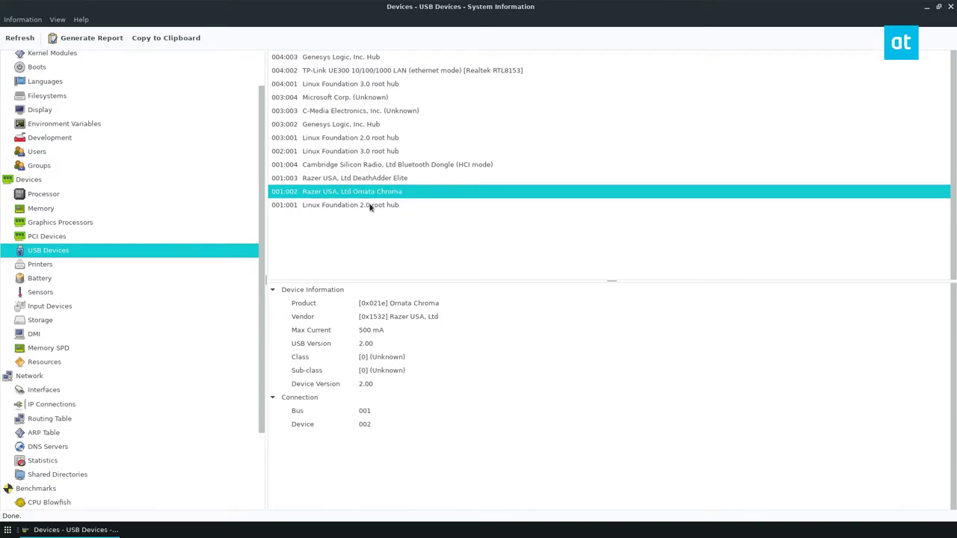
left_click(369, 207)
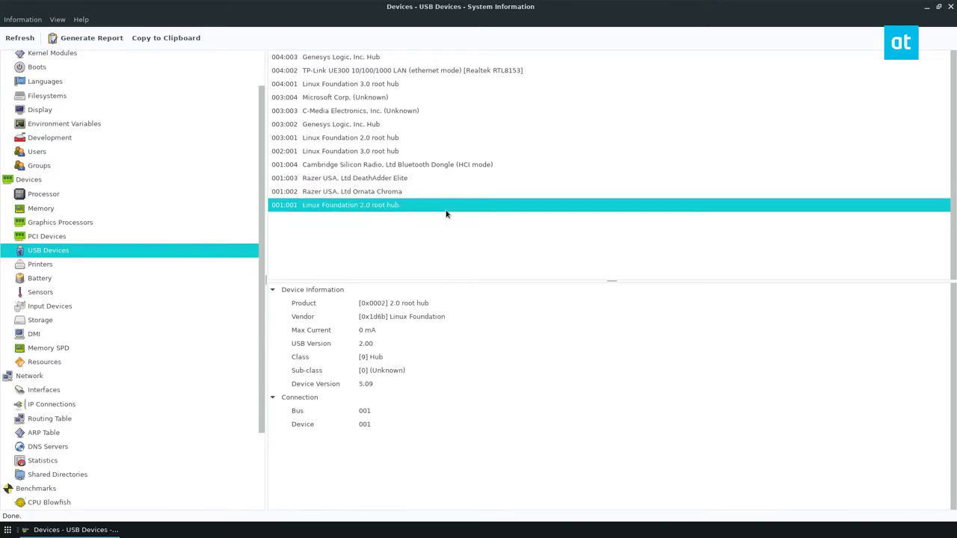
left_click(362, 153)
left_click(346, 113)
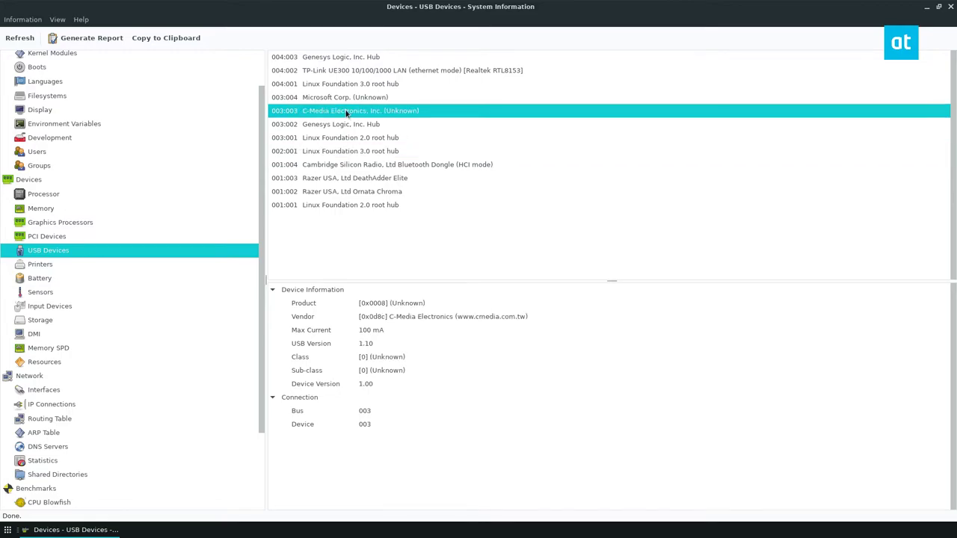
left_click(345, 99)
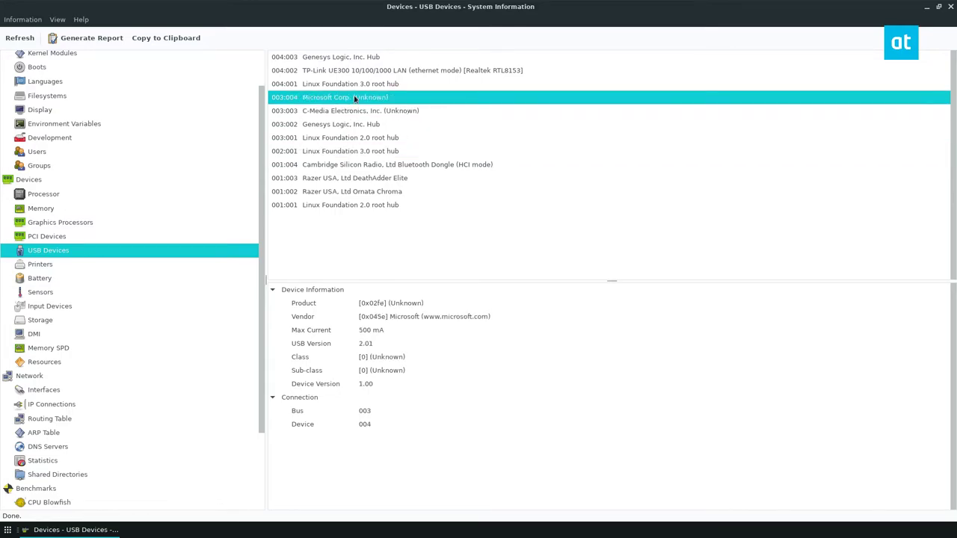
left_click(399, 73)
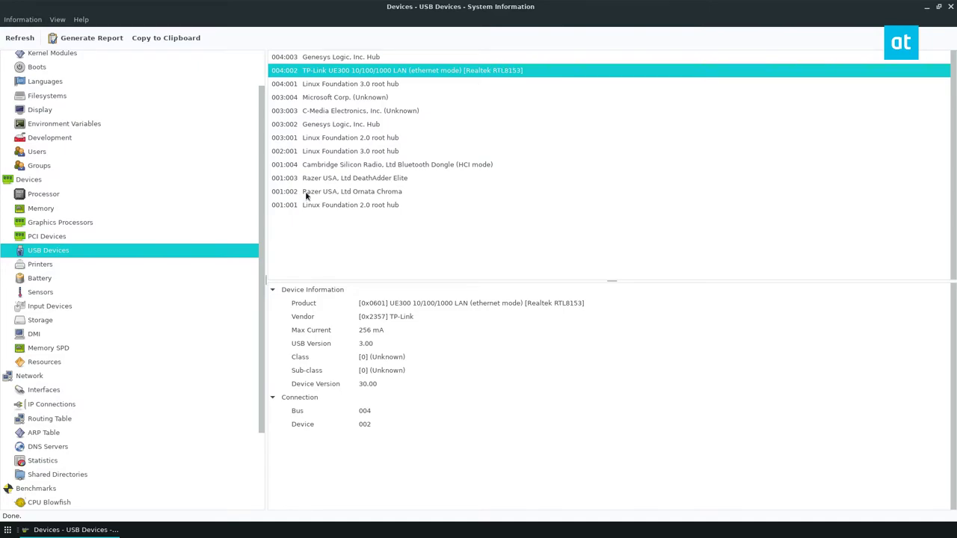
Open the Battery information page.
left_click(48, 264)
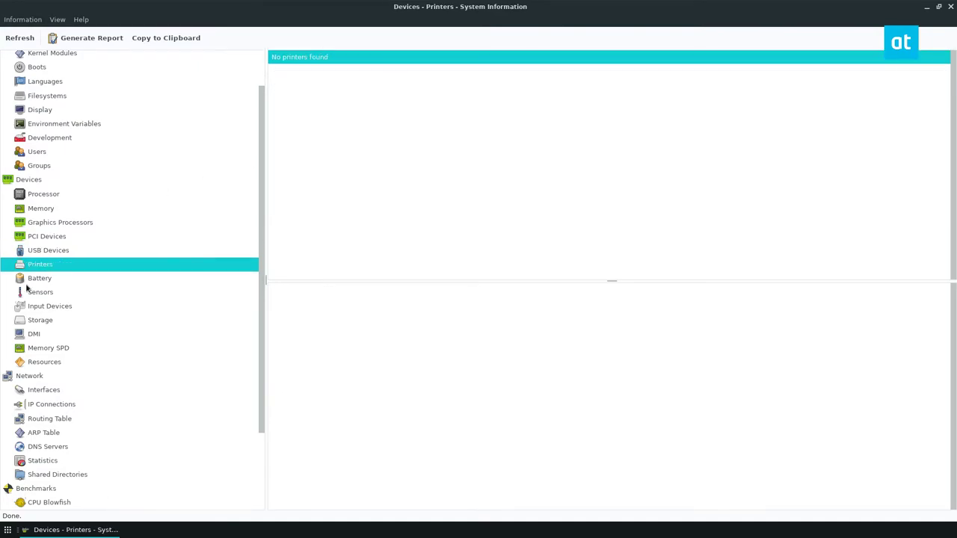
left_click(30, 283)
scroll(46, 287, "down", 3)
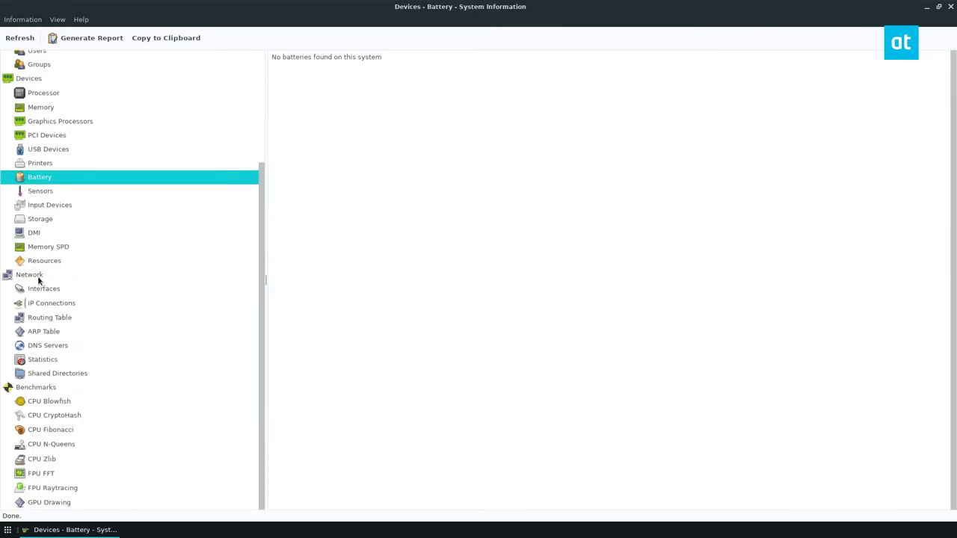
View network interfaces including enp8s0f3u3, the IP connections and the routing table.
left_click(35, 276)
left_click(48, 293)
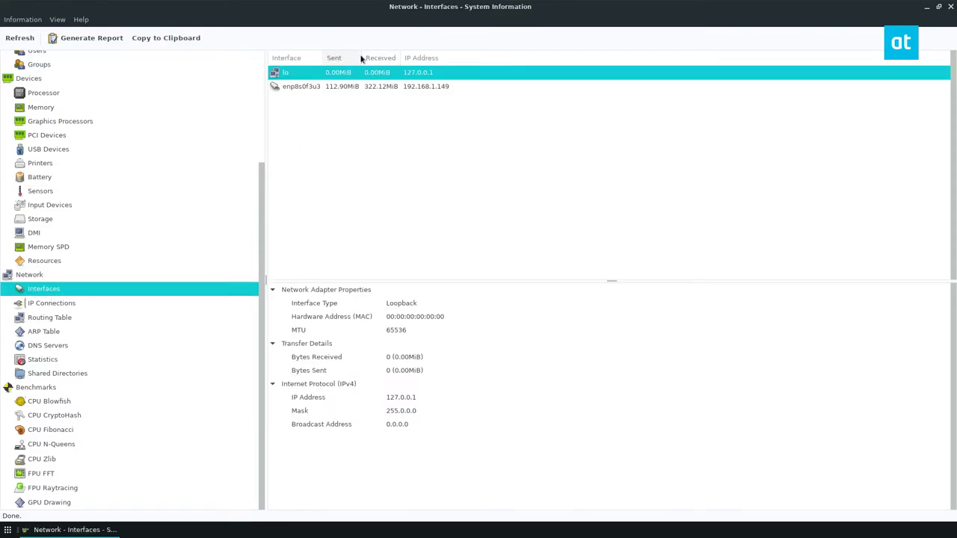
left_click(321, 87)
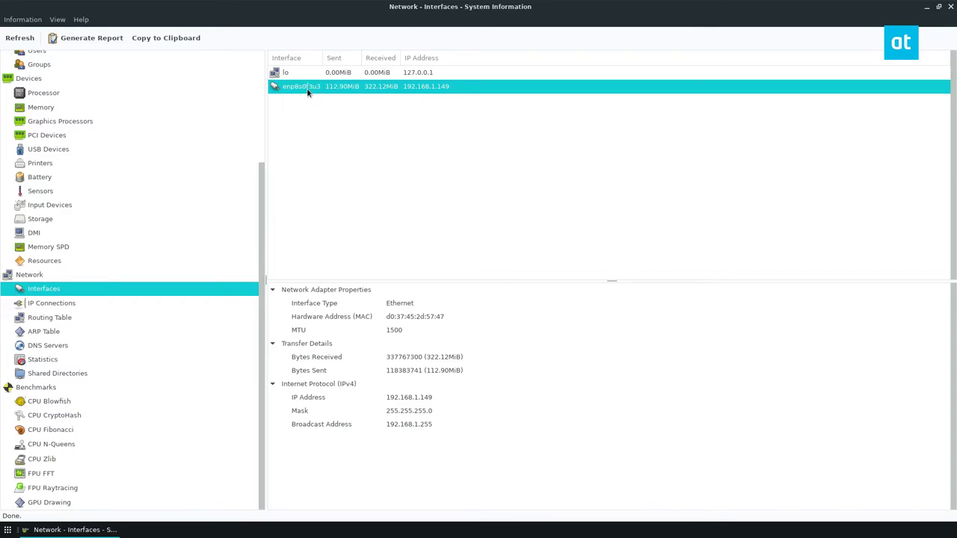
left_click(71, 305)
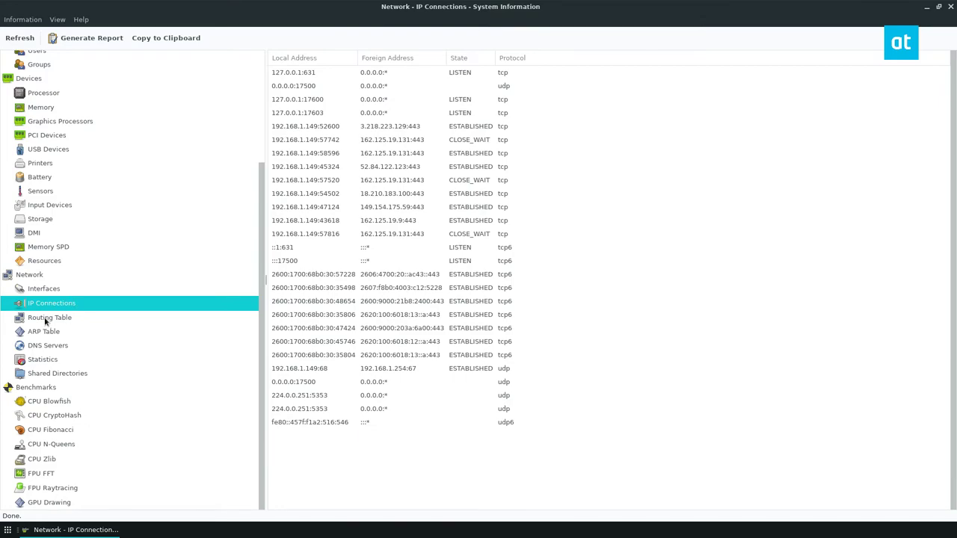
left_click(46, 320)
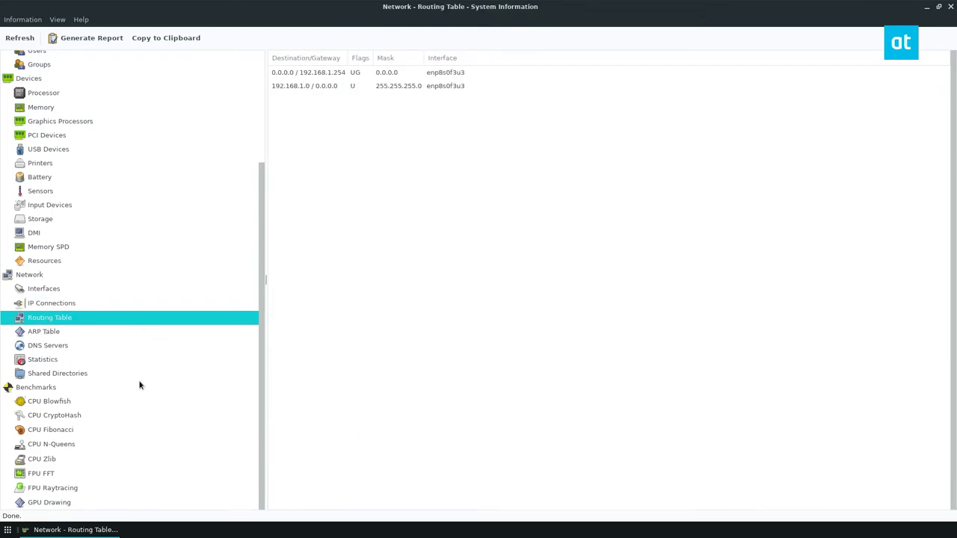
left_click(23, 389)
Run CPU Blowfish and scroll the results to find the Ryzen 5 1600X score of 1.18.
left_click(48, 402)
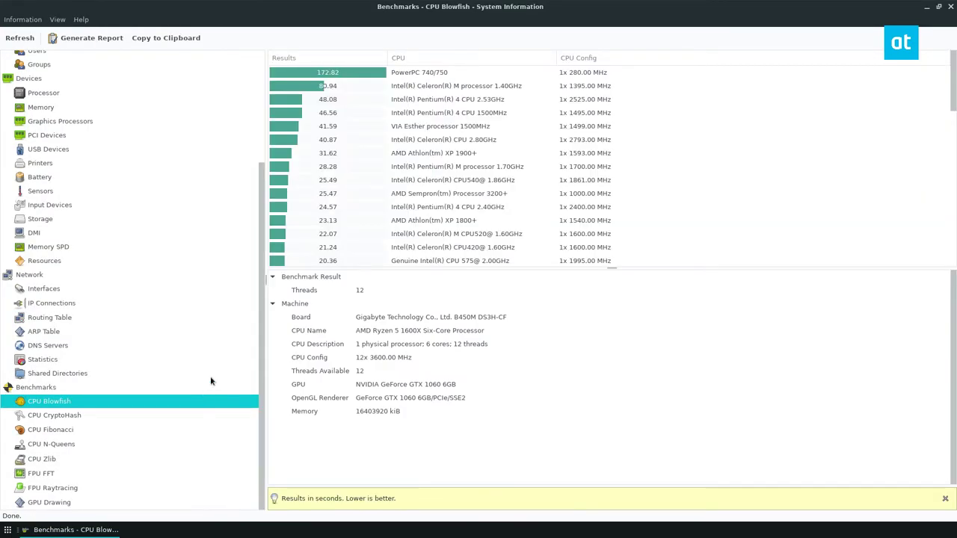
scroll(431, 138, "down", 5)
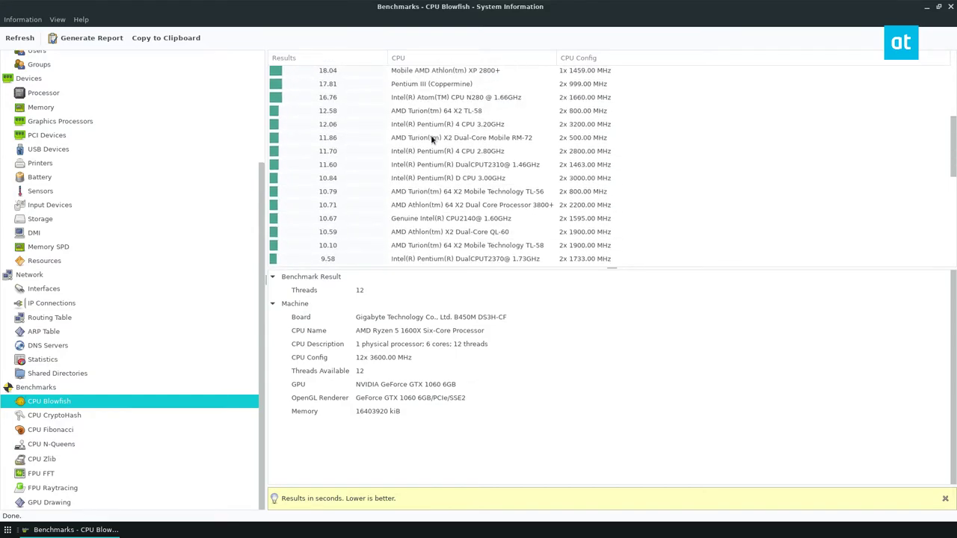
scroll(432, 137, "up", 5)
scroll(347, 183, "up", 2)
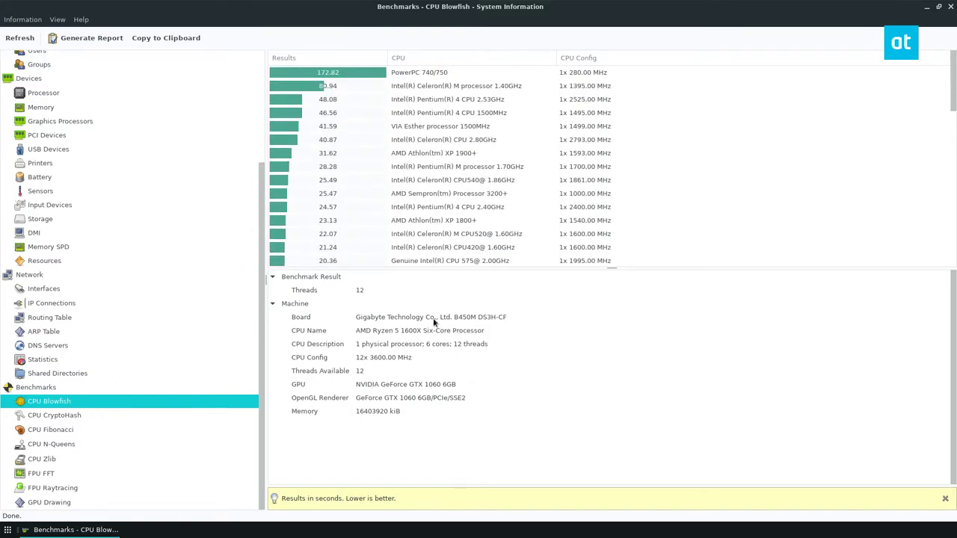
scroll(342, 87, "down", 5)
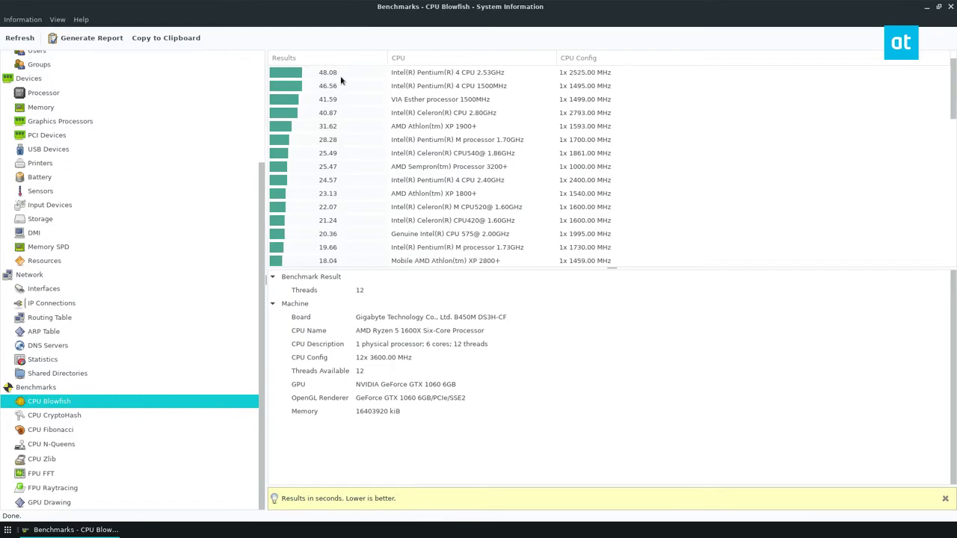
scroll(341, 87, "down", 3)
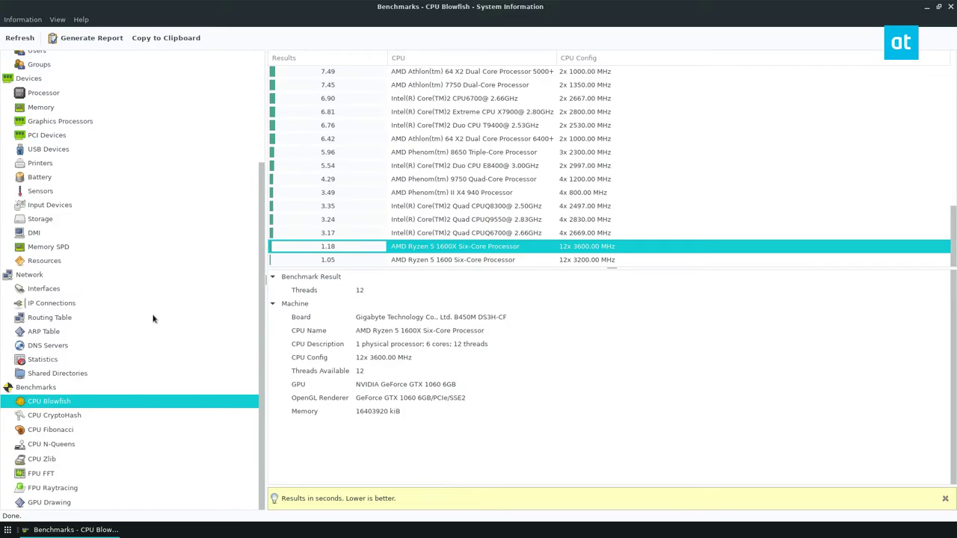
scroll(30, 67, "up", 5)
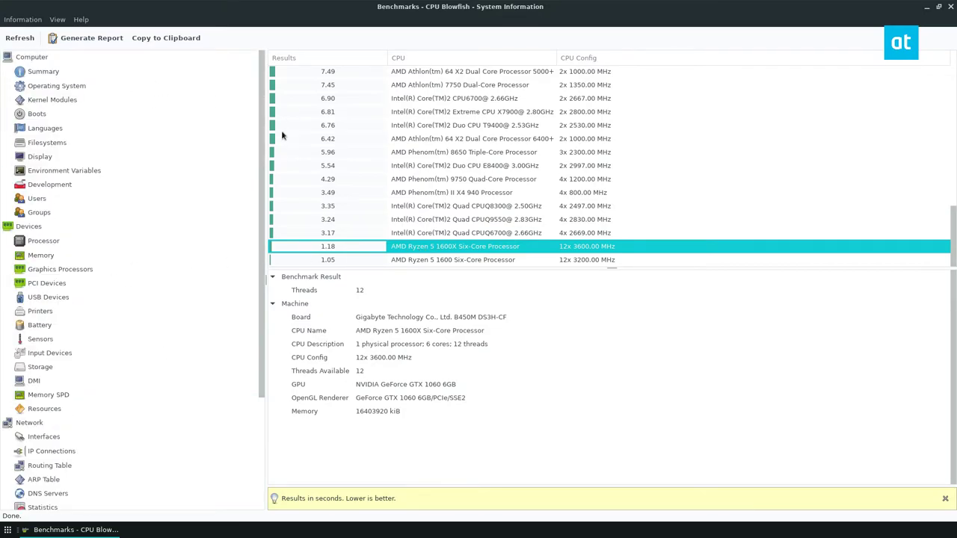
scroll(403, 134, "up", 10)
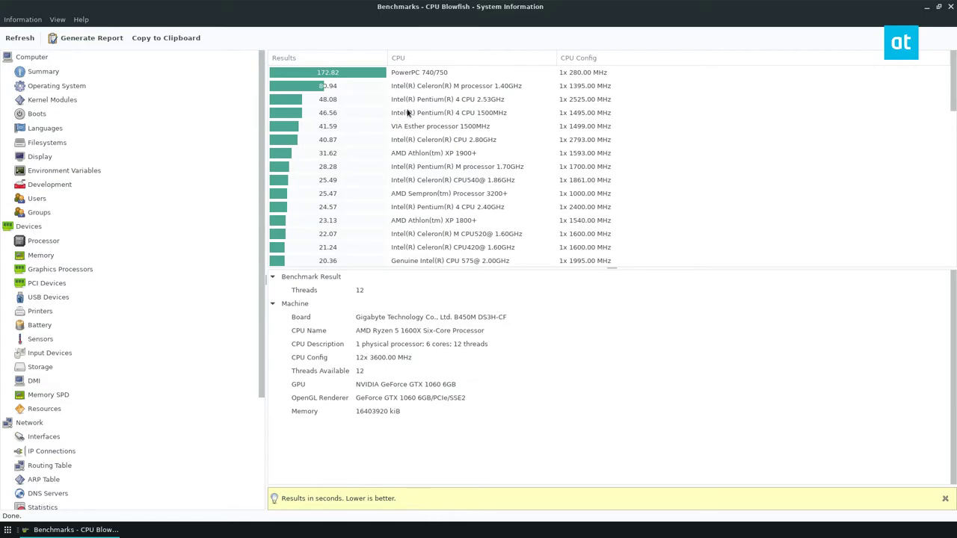
Start a new report and uncheck Benchmarks, keeping Computer, Devices and Network included.
left_click(84, 38)
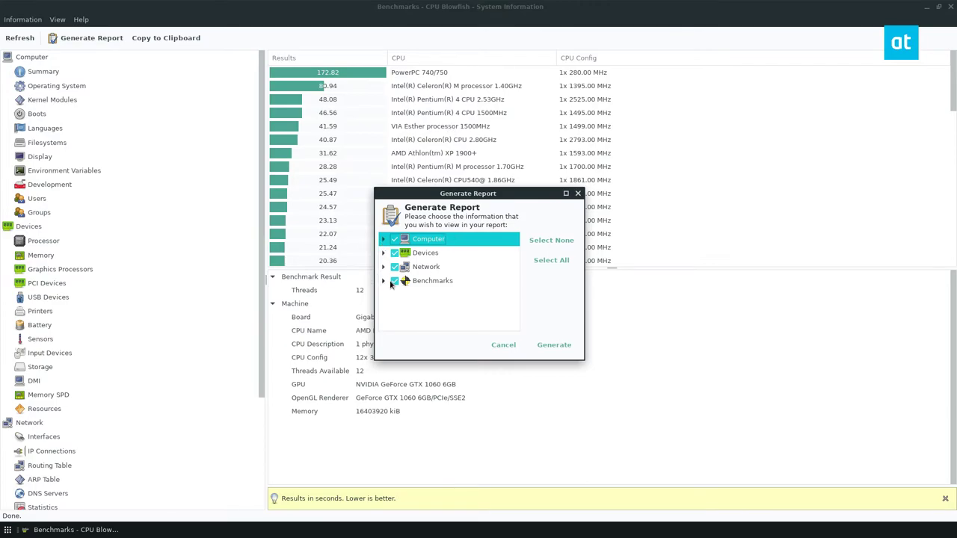
left_click(384, 282)
scroll(406, 291, "down", 1)
scroll(404, 293, "down", 1)
key("Home")
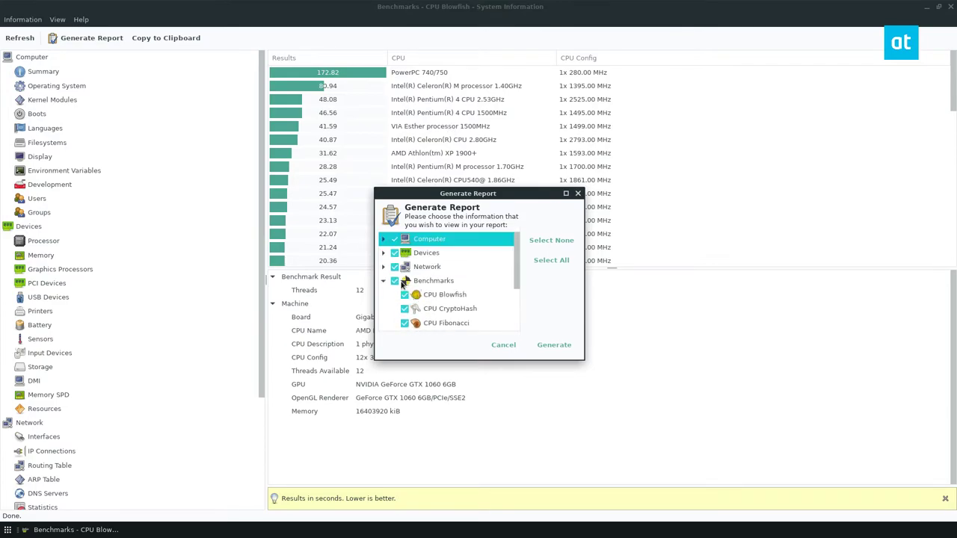
left_click(384, 282)
left_click(395, 280)
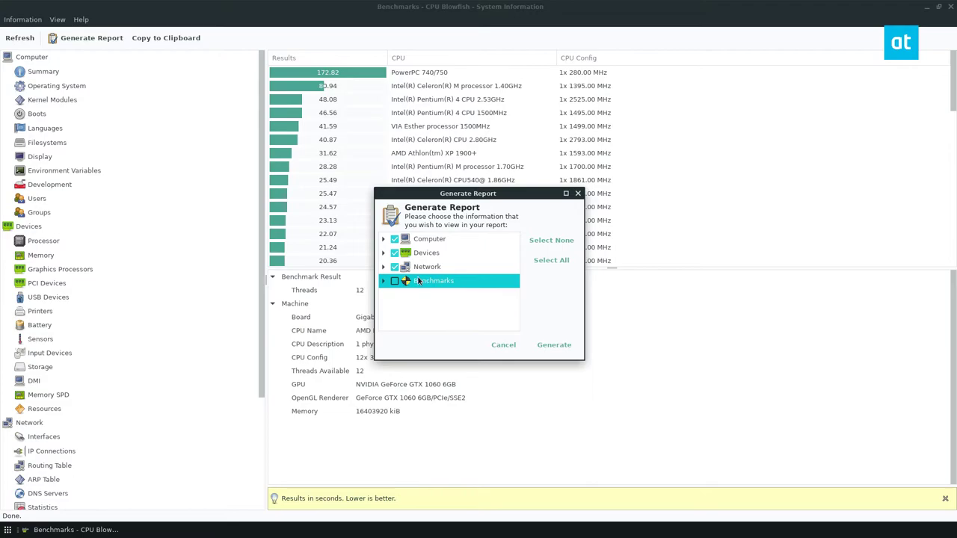
left_click(383, 240)
left_click(385, 241)
Save hardinfo_report as HTML on the Desktop, decline browser opening, and minimise HardInfo.
left_click(552, 346)
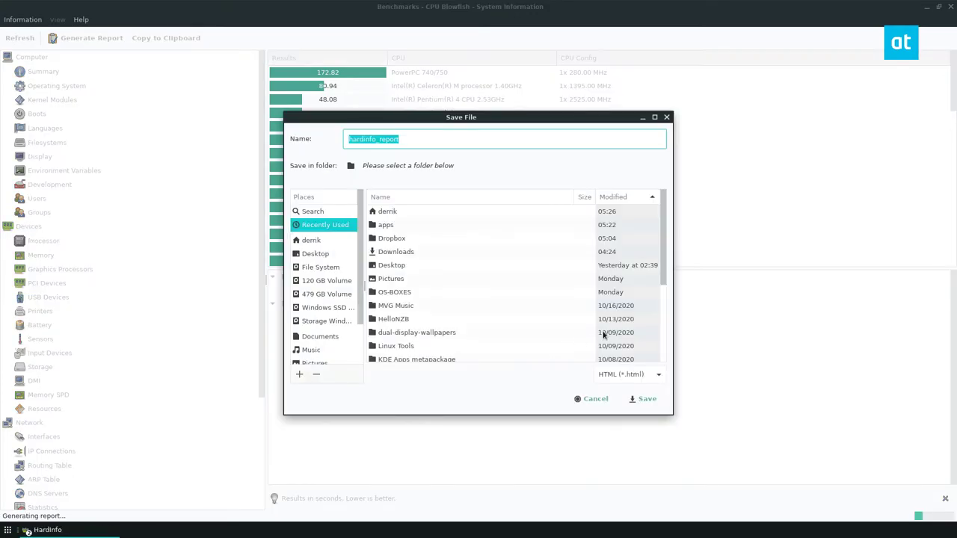
left_click(315, 253)
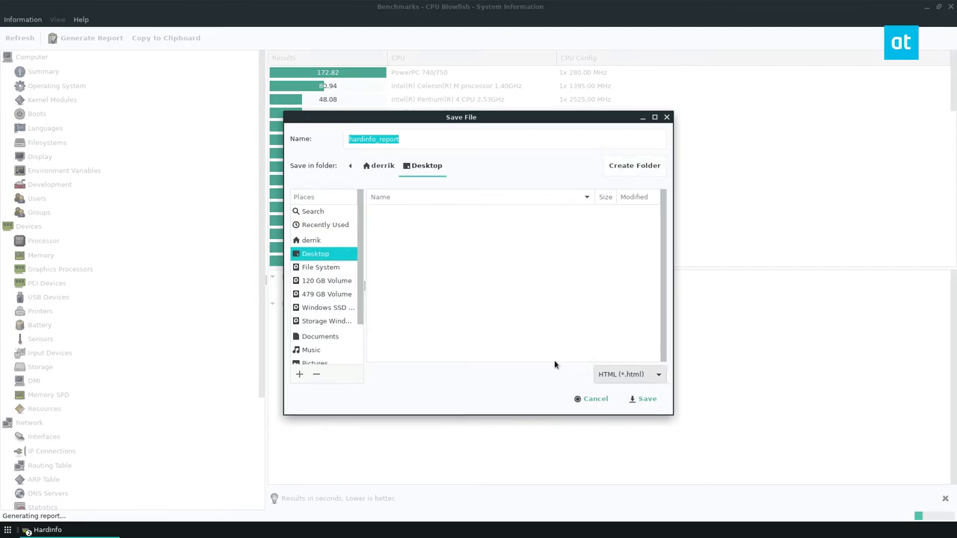
left_click(637, 400)
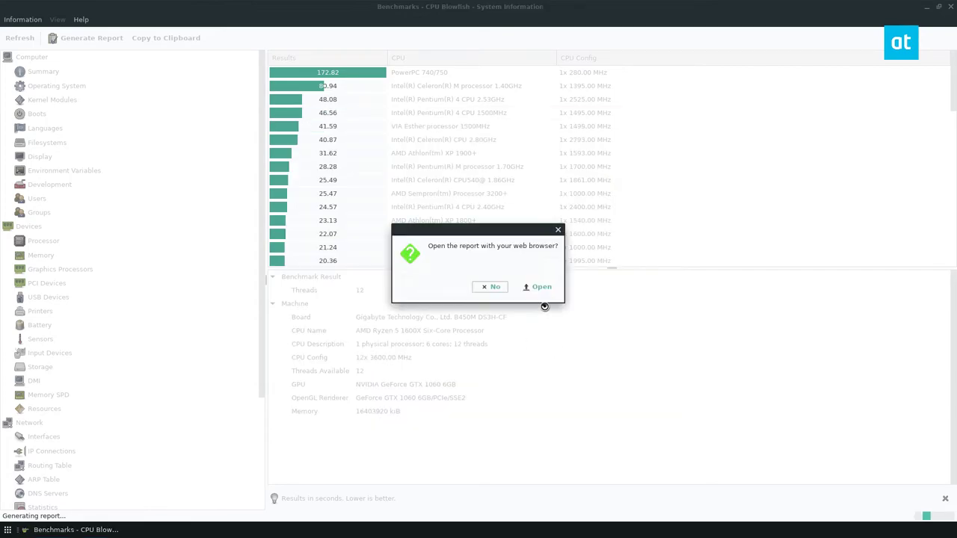
left_click(491, 288)
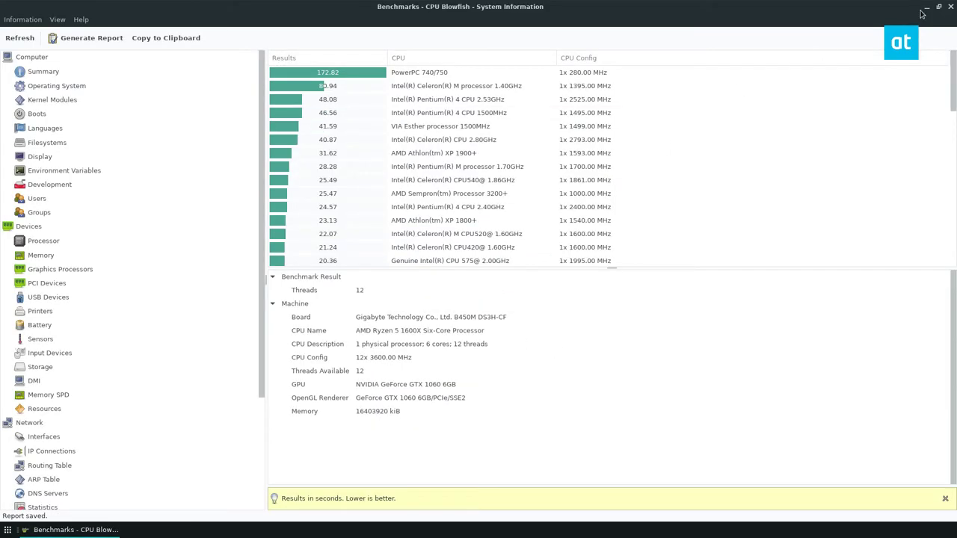
left_click(924, 7)
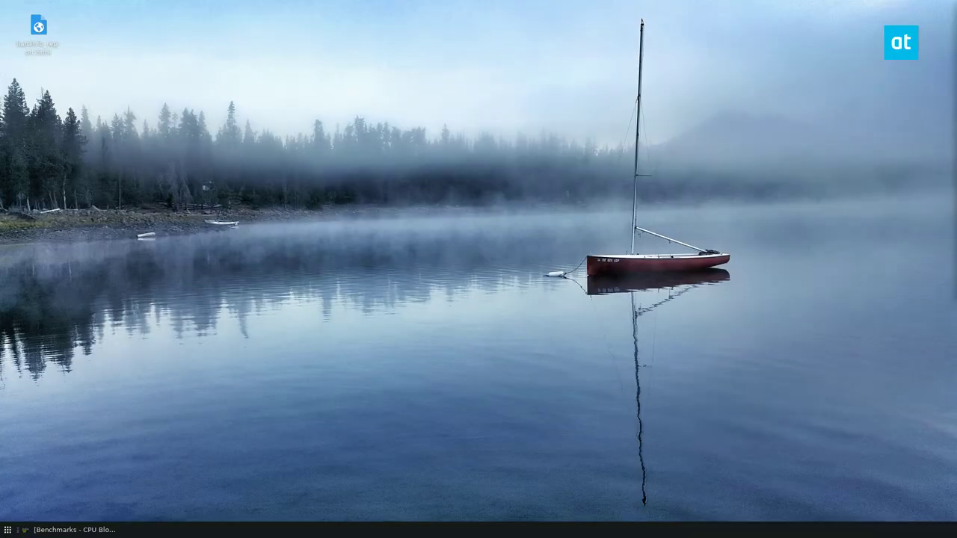
Open hardinfo_report.html from the Desktop in Chrome, maximize it, and scroll through the Summary.
double_click(38, 29)
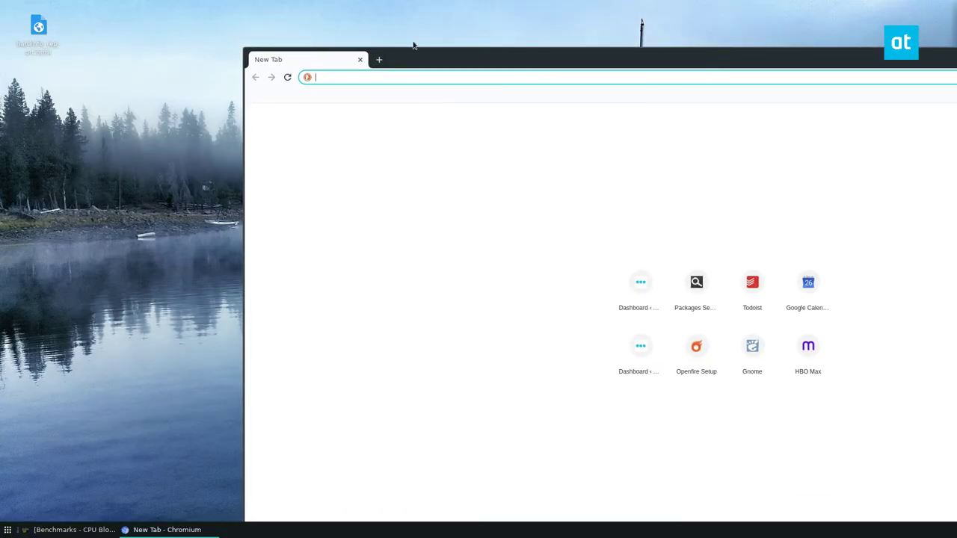
double_click(574, 68)
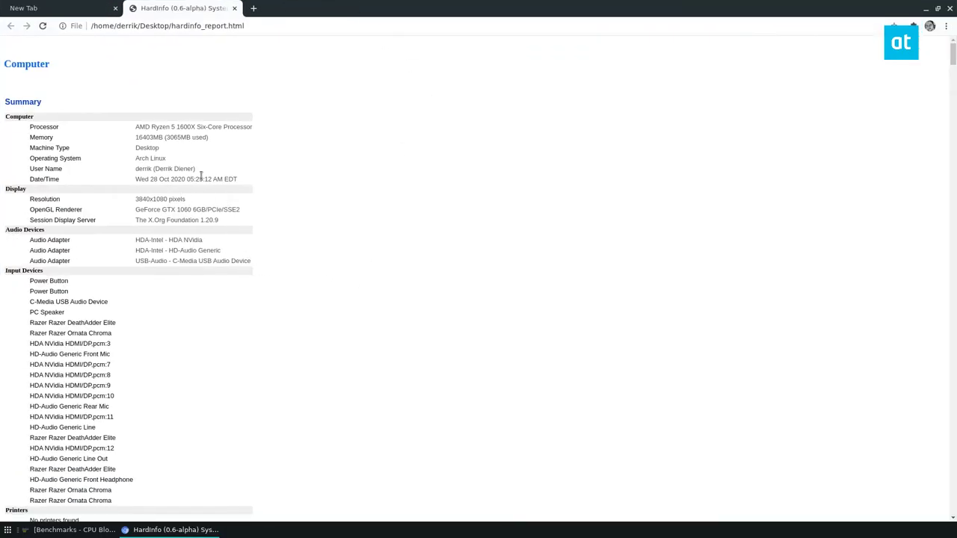
scroll(200, 179, "down", 2)
scroll(156, 239, "up", 1)
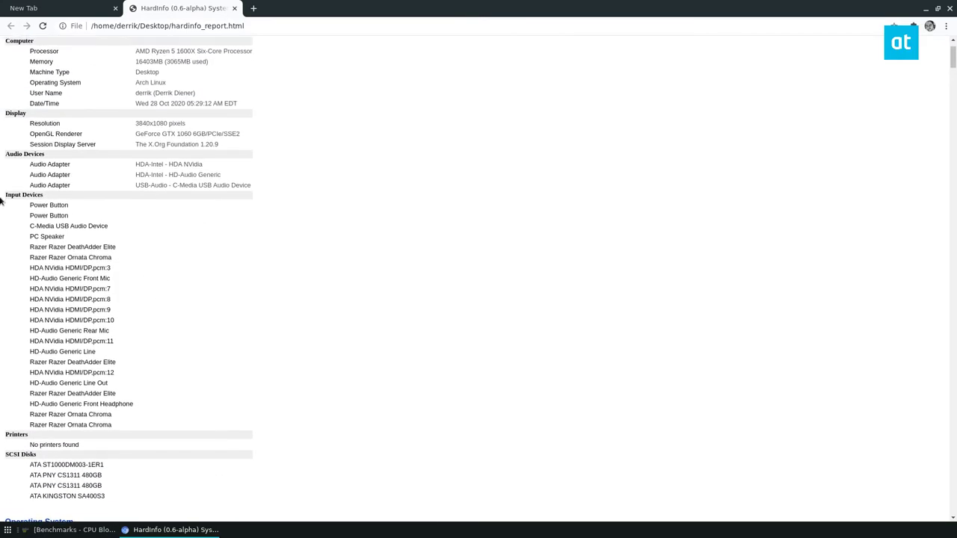
scroll(23, 224, "up", 1)
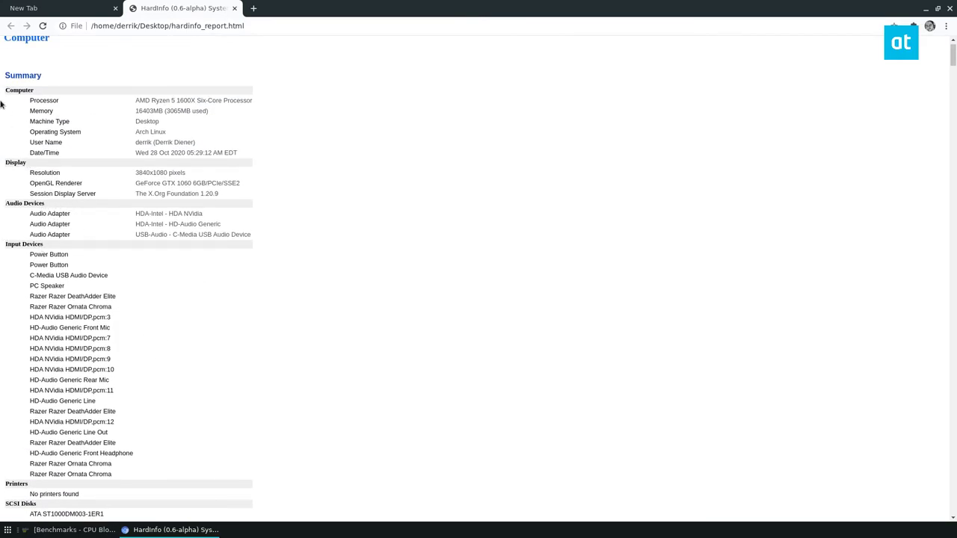
scroll(62, 186, "down", 5)
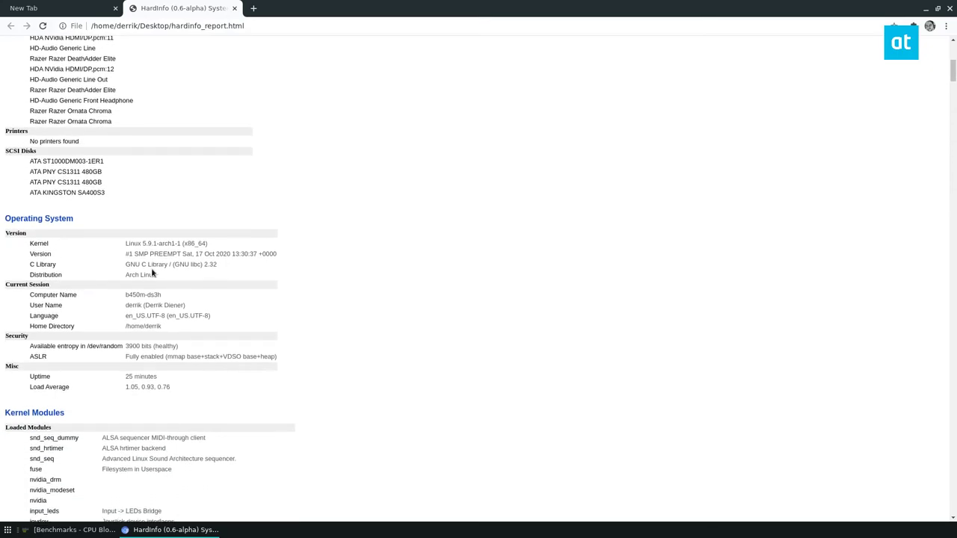
scroll(72, 237, "down", 5)
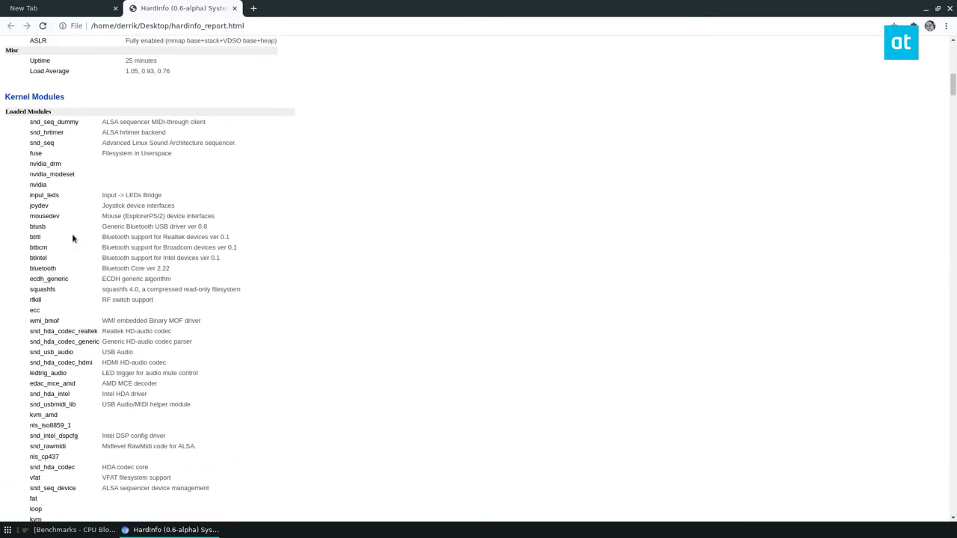
scroll(73, 237, "down", 10)
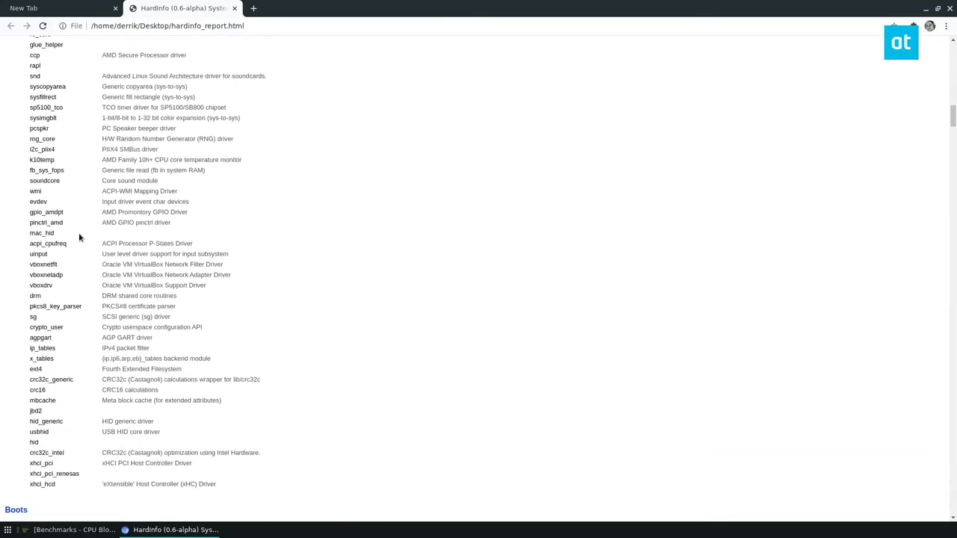
scroll(79, 238, "down", 4)
scroll(160, 210, "down", 1)
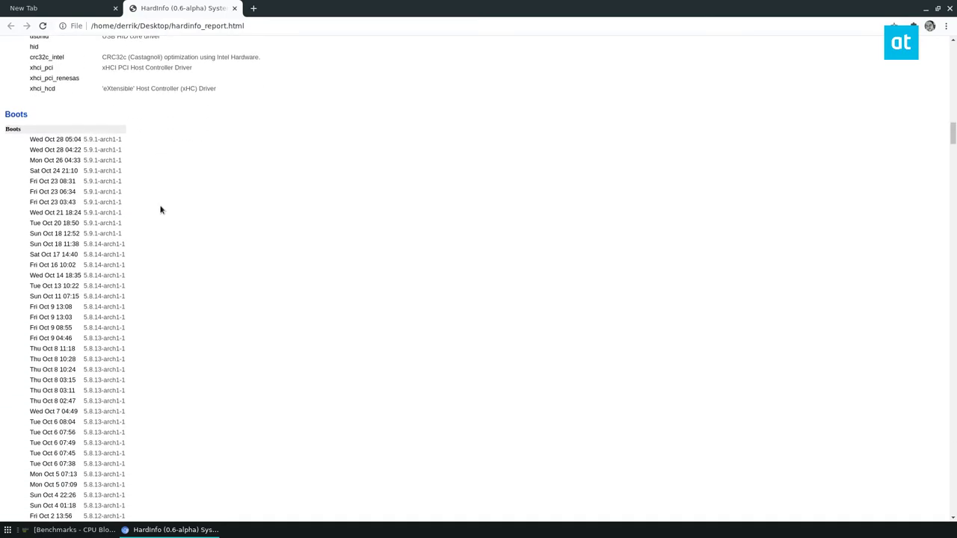
scroll(160, 210, "down", 6)
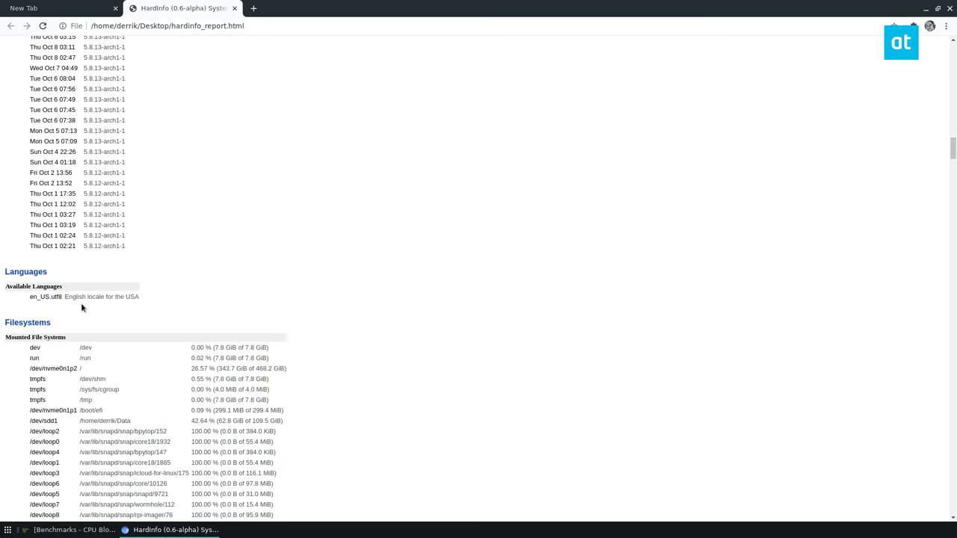
scroll(153, 305, "down", 4)
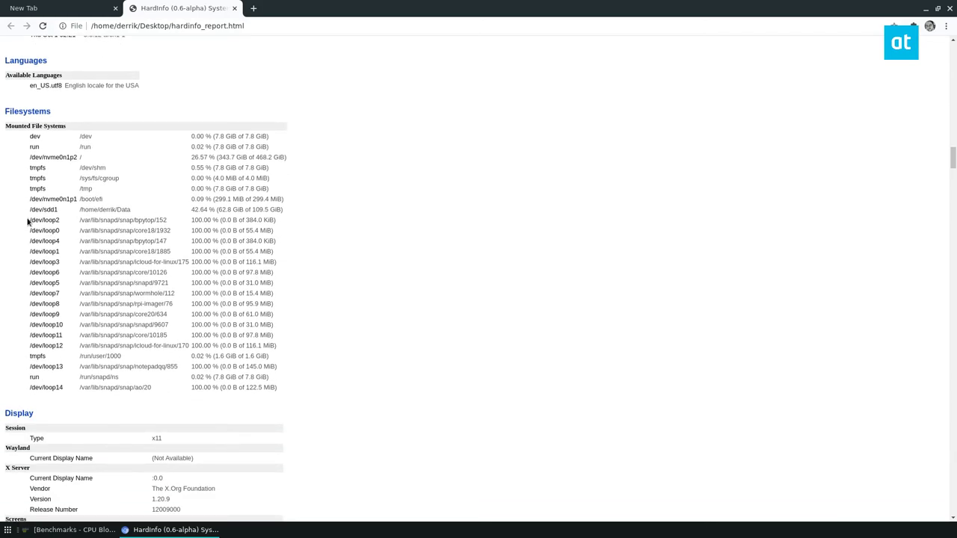
Highlight the snap loop rows in Filesystems, then continue scrolling down to Devices.
left_click_drag(27, 221, 270, 338)
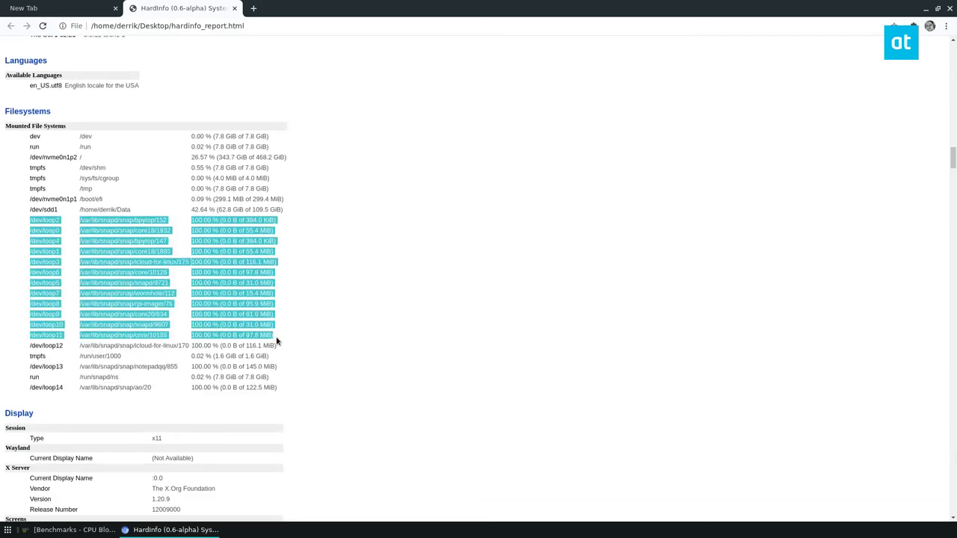
left_click_drag(30, 157, 80, 157)
left_click(81, 157)
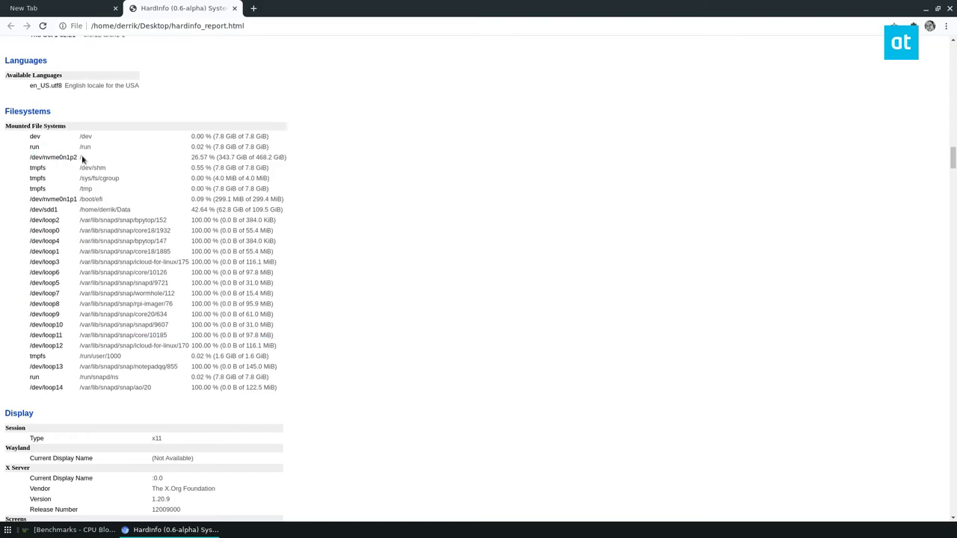
scroll(130, 207, "down", 5)
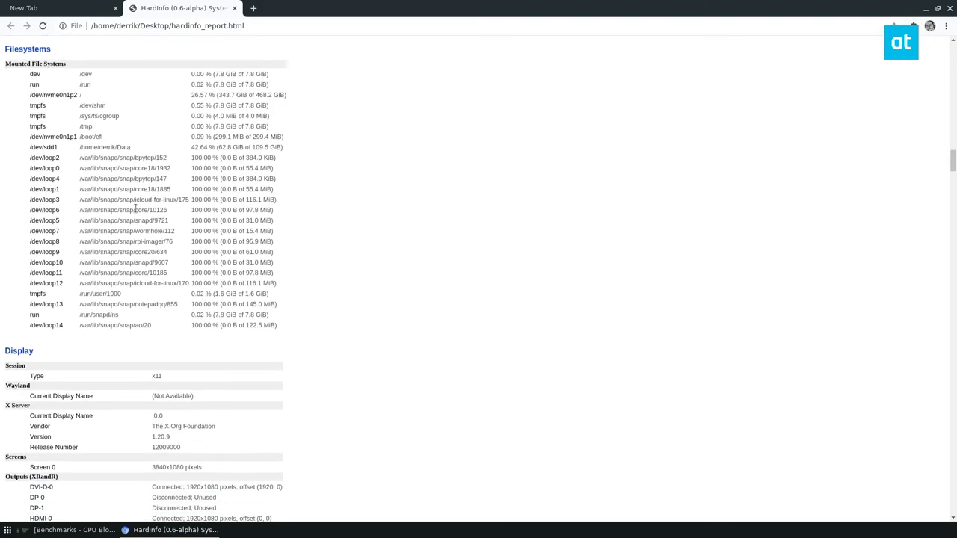
scroll(192, 244, "down", 12)
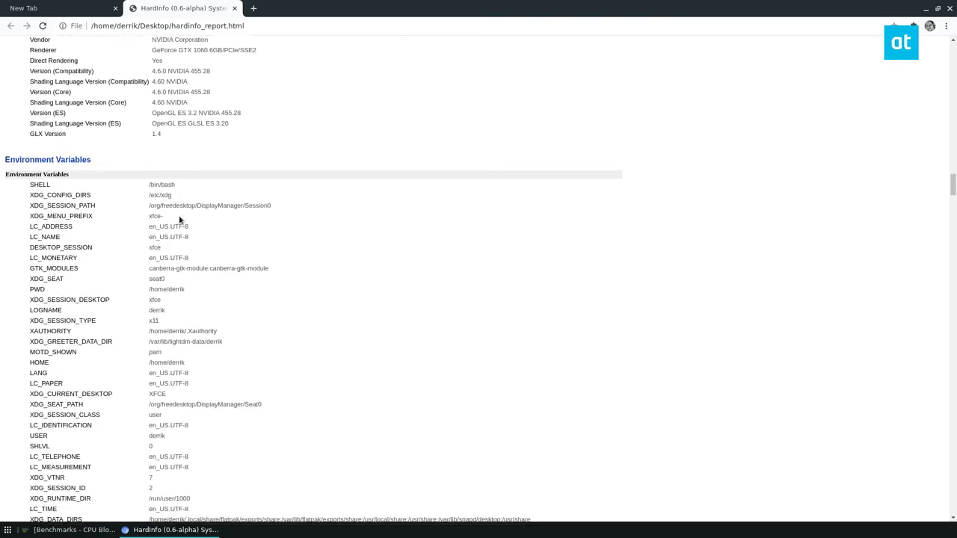
left_click_drag(951, 189, 951, 280)
left_click_drag(545, 4, 486, 278)
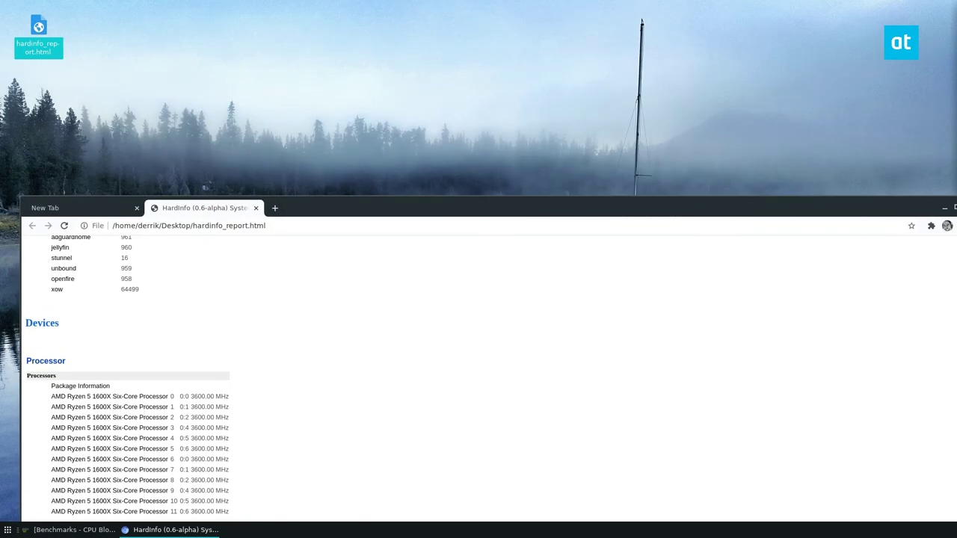
Close the browser report, restore HardInfo, and look over the Computer Summary and Operating System pages.
key("alt+F4")
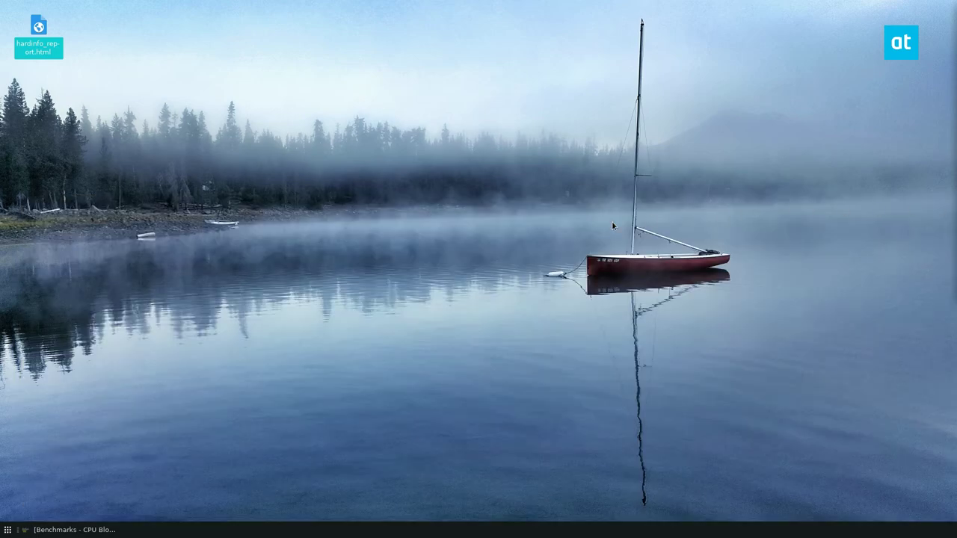
left_click(104, 529)
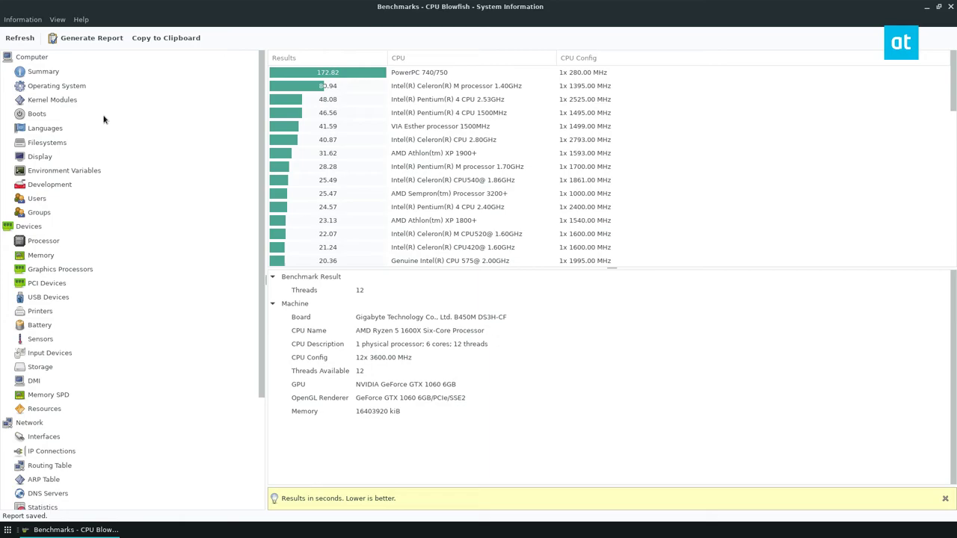
left_click(60, 60)
left_click(52, 73)
left_click(44, 88)
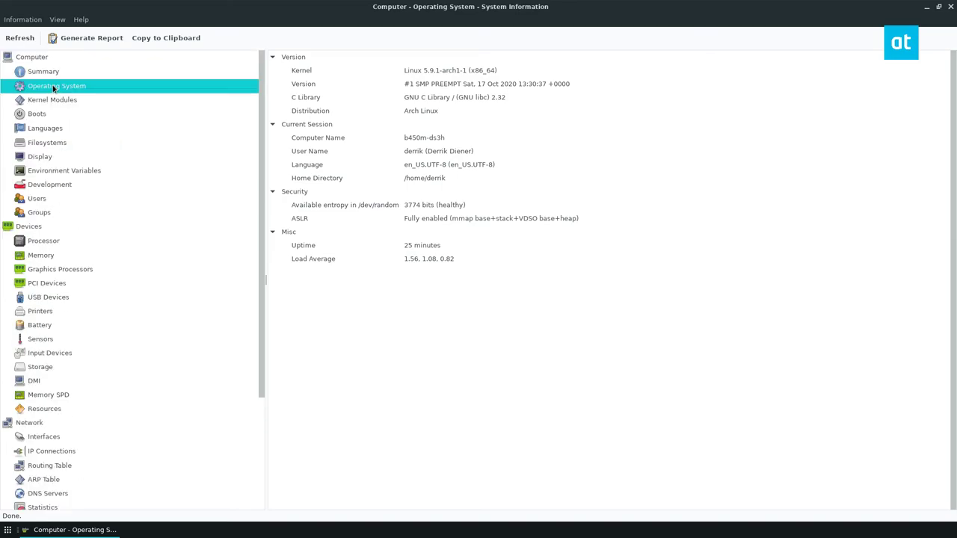
left_click(30, 61)
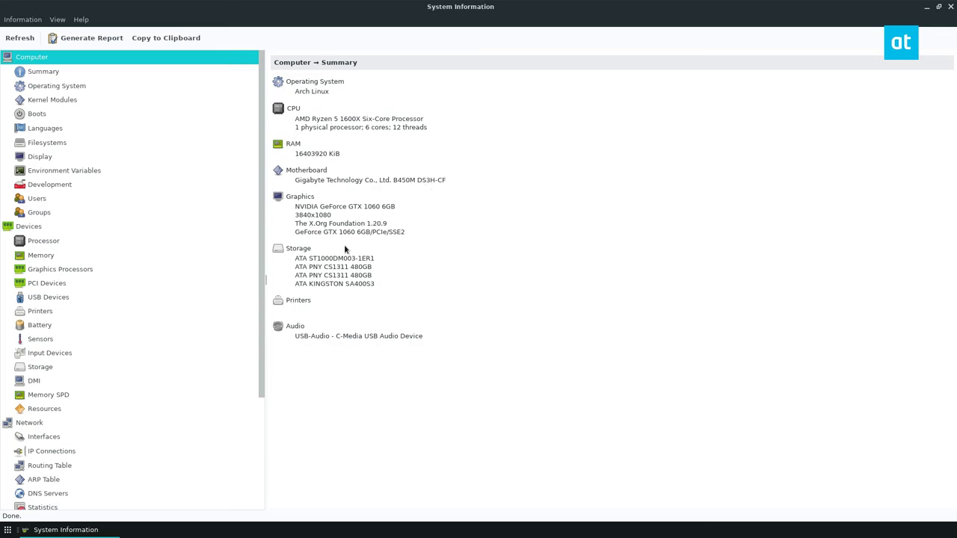
Show the ZOTAC GeForce GTX 1060 6GB Graphics Processors page in an un-maximized window shifted right.
scroll(98, 307, "down", 3)
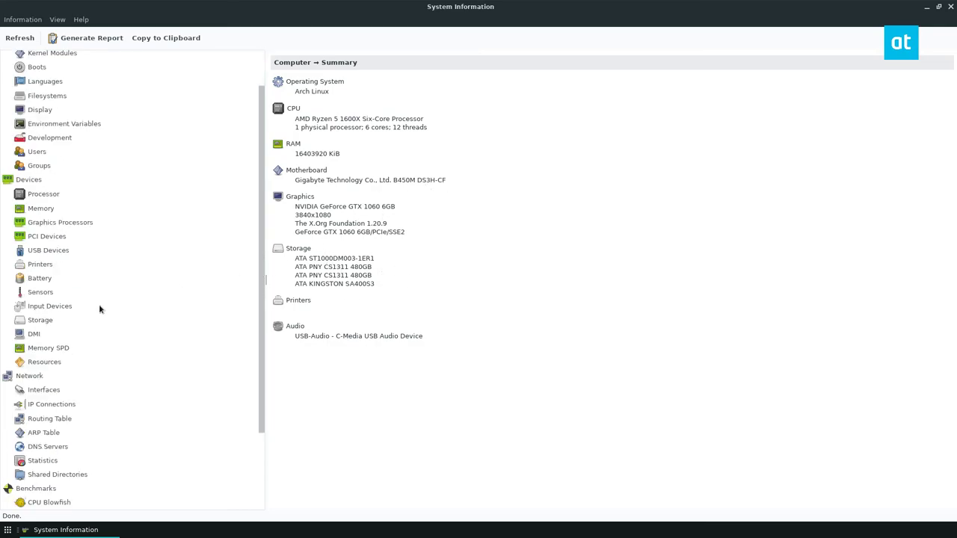
left_click(30, 222)
scroll(73, 412, "down", 5)
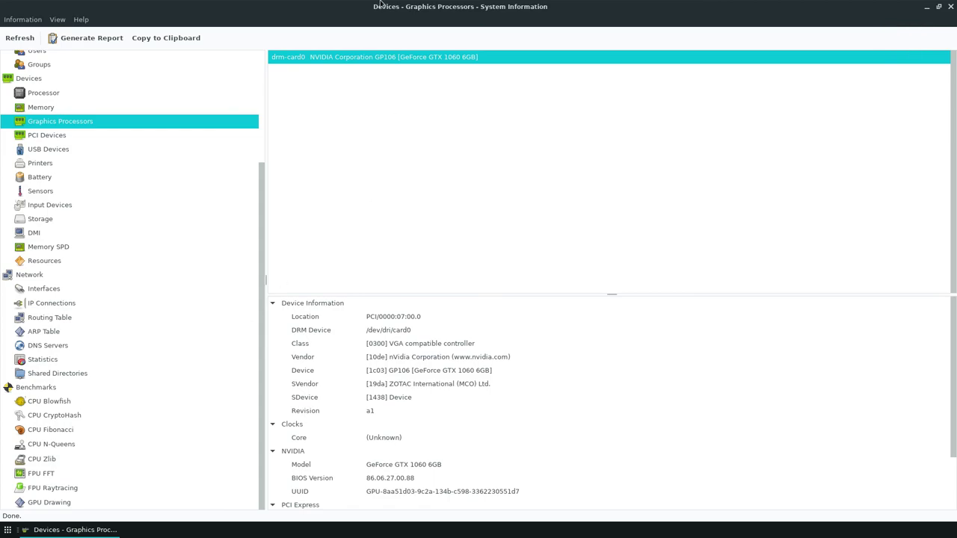
left_click_drag(376, 6, 356, 60)
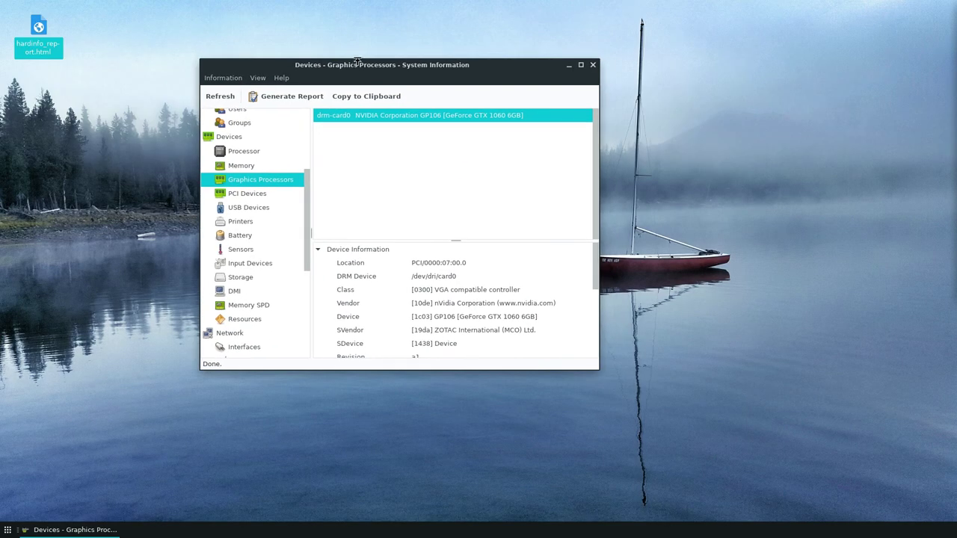
left_click_drag(367, 68, 391, 68)
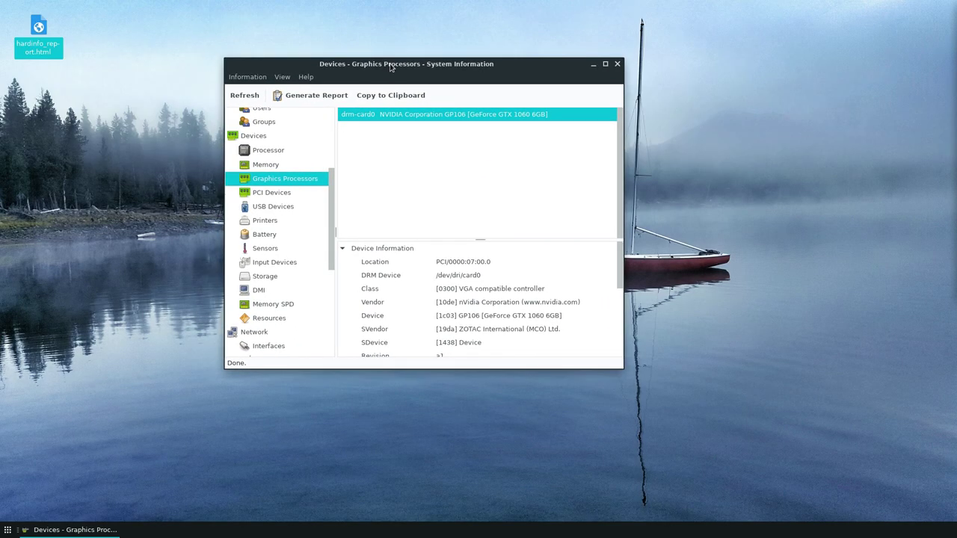